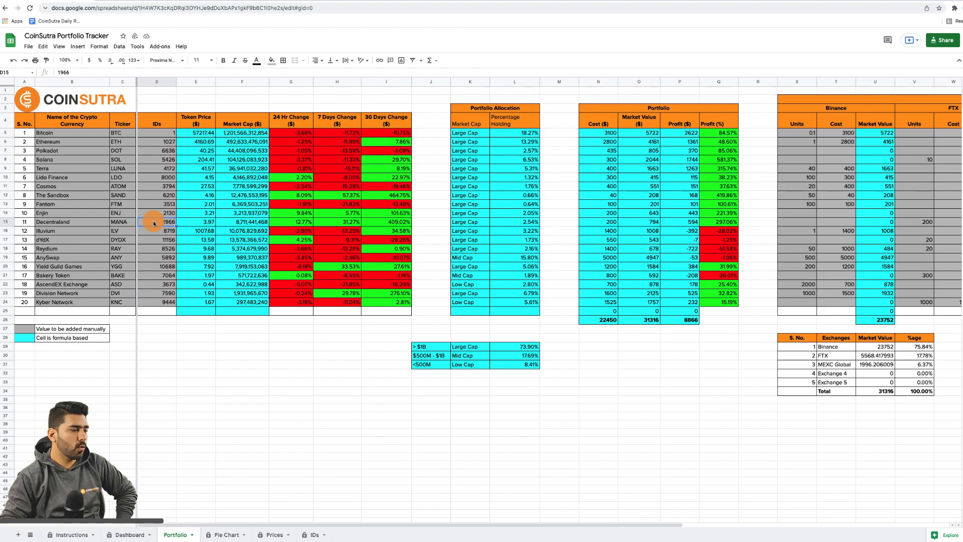
Step: Review the Bitcoin row's name, ticker and ID entries in the Portfolio sheet
key(Right)
key(Right)
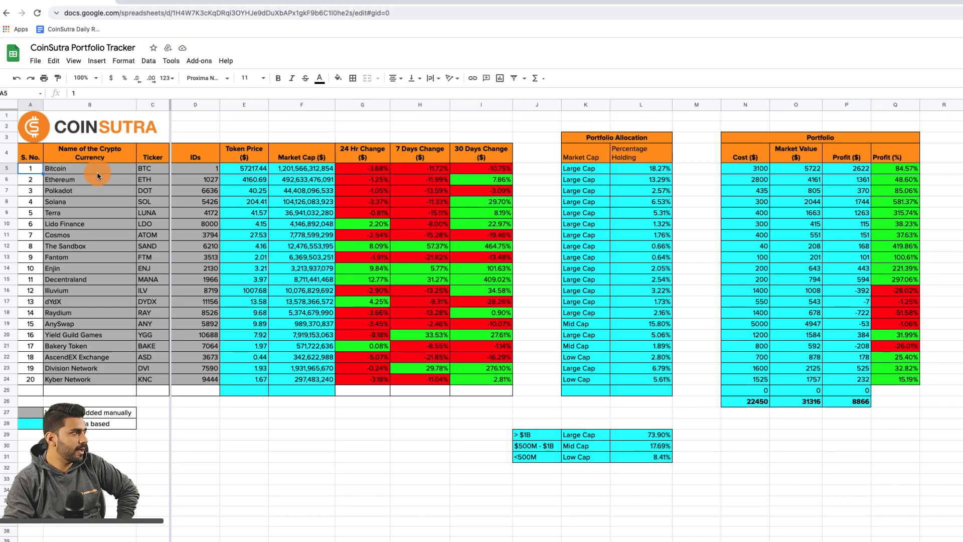
click(97, 175)
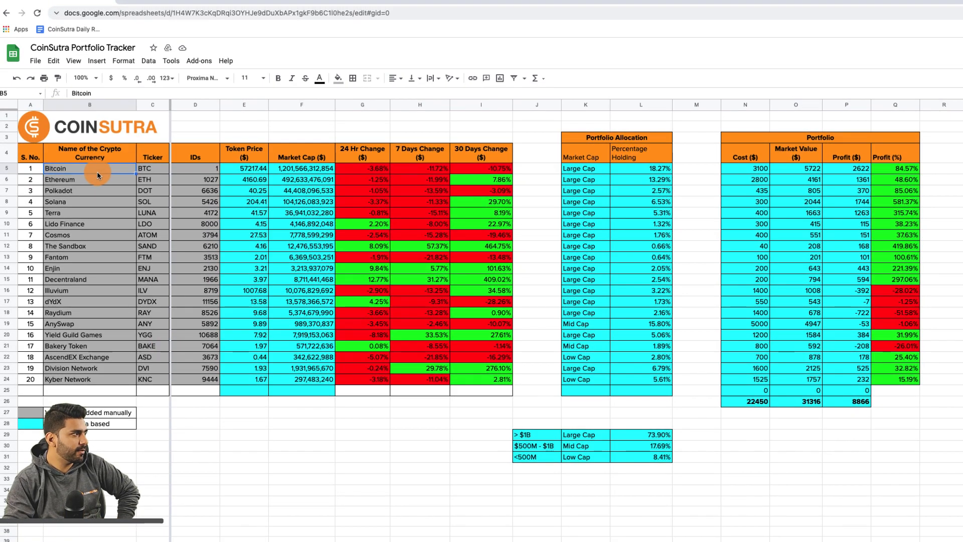
click(151, 167)
click(195, 171)
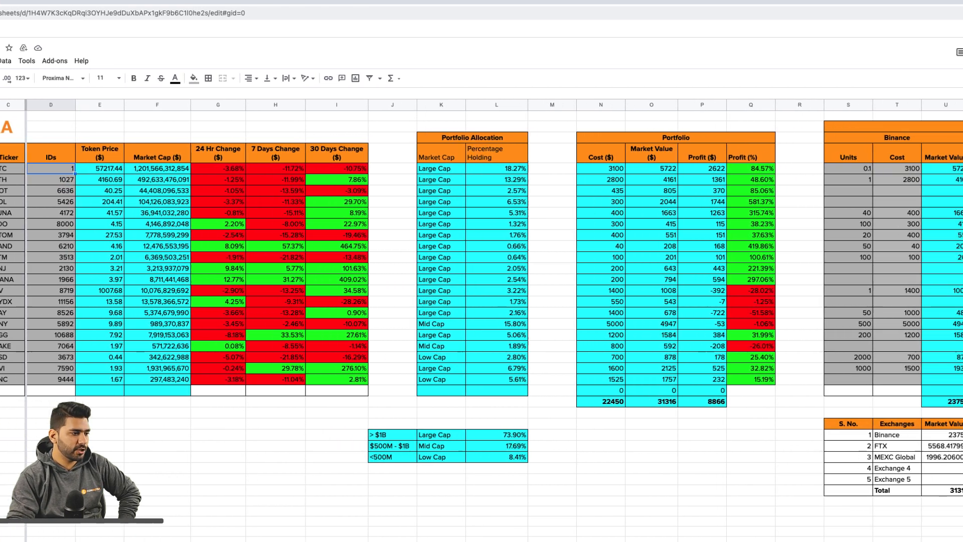
Step: Review the Exchanges section of the Portfolio sheet and highlight Binance's Market Value column
scroll(477, 261, right, 3)
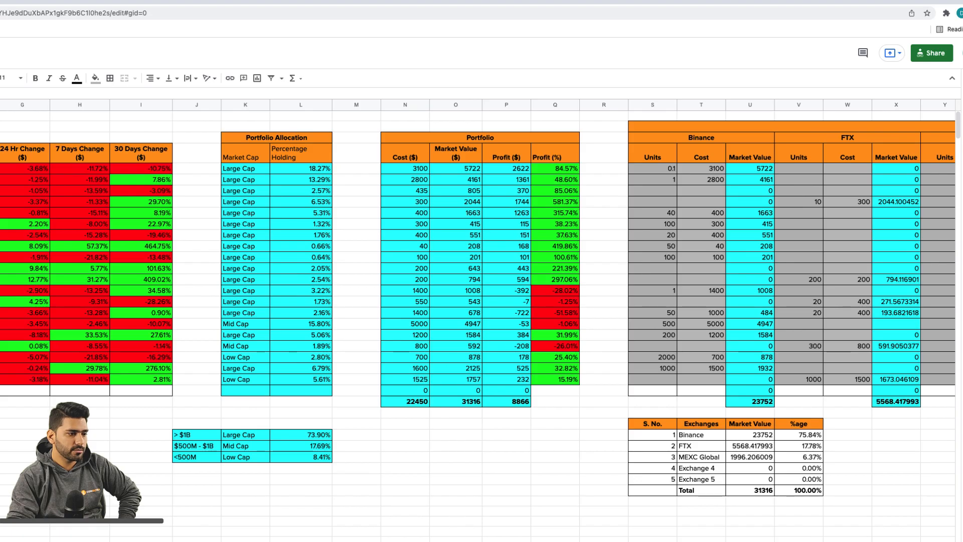
scroll(477, 260, right, 2)
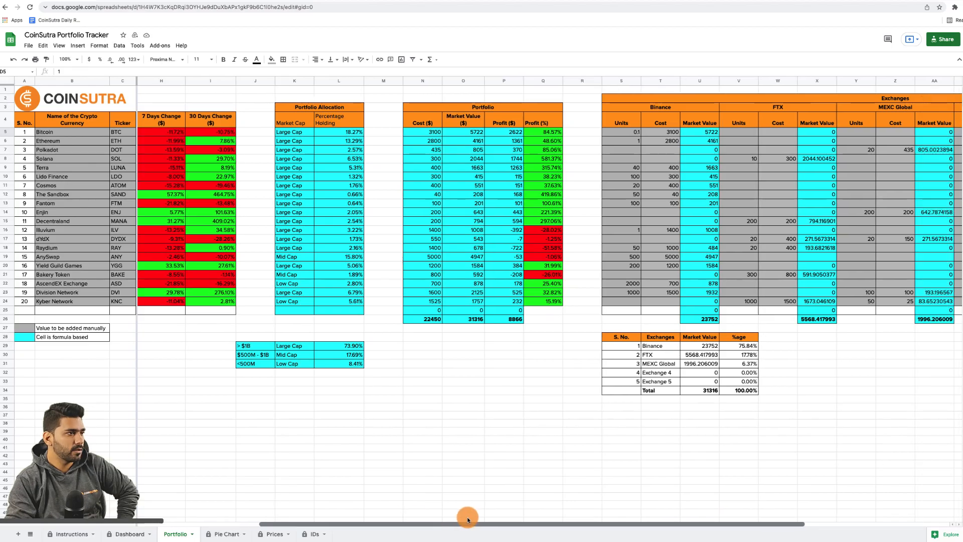
drag(468, 519, 636, 502)
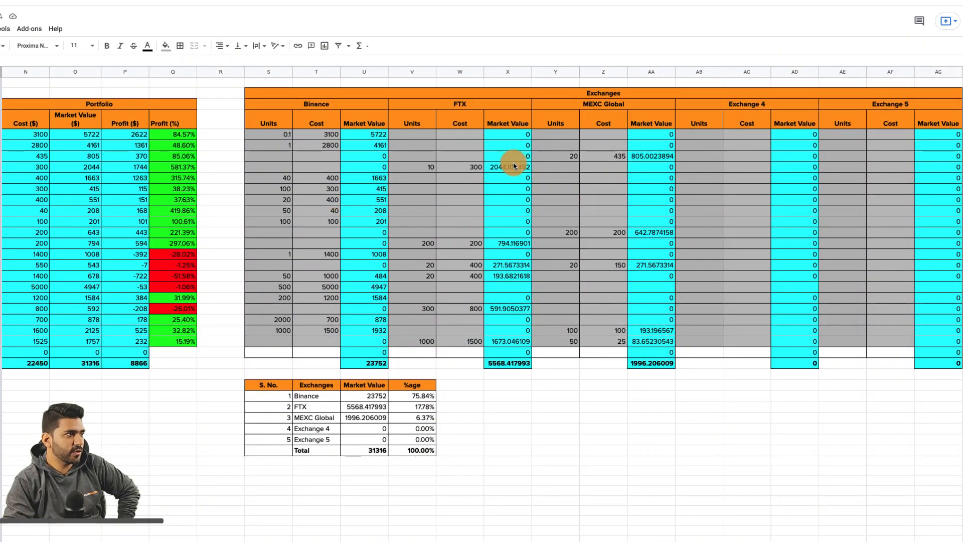
drag(364, 135, 365, 315)
Step: Review the Portfolio section's Market Value, Profit ($) and Profit (%) columns and the Large, Mid and Low Cap summary table
scroll(365, 316, left, 6)
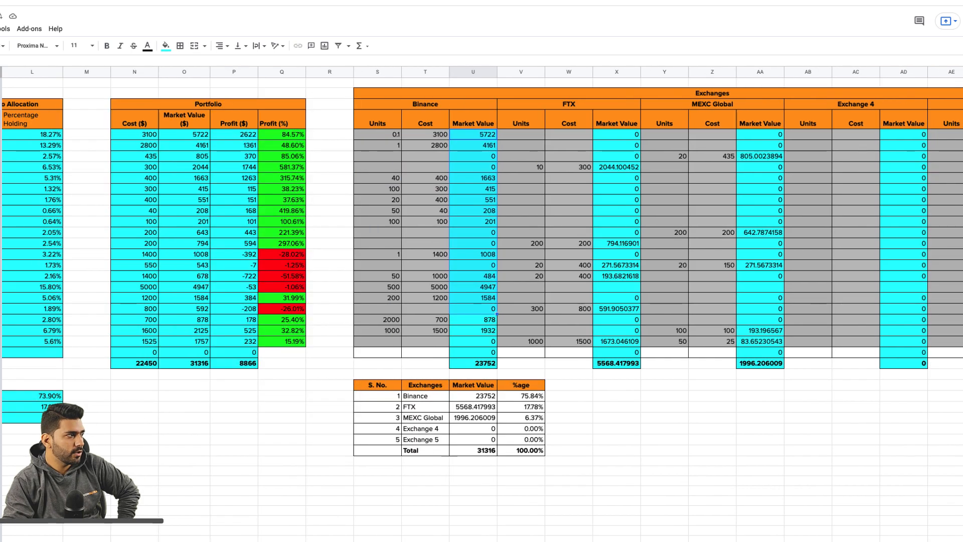
drag(394, 135, 388, 358)
drag(449, 134, 443, 333)
drag(502, 125, 500, 345)
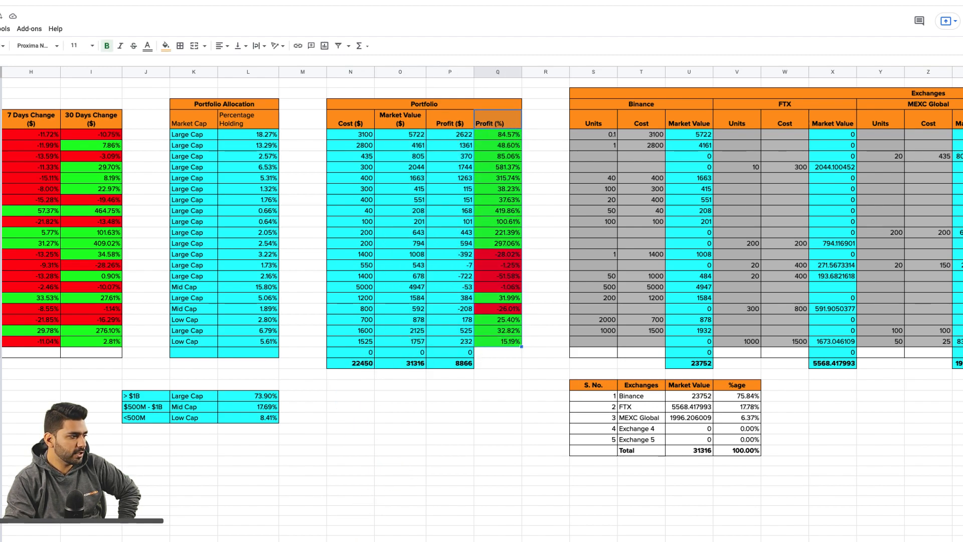
scroll(482, 251, left, 4)
drag(266, 375, 486, 436)
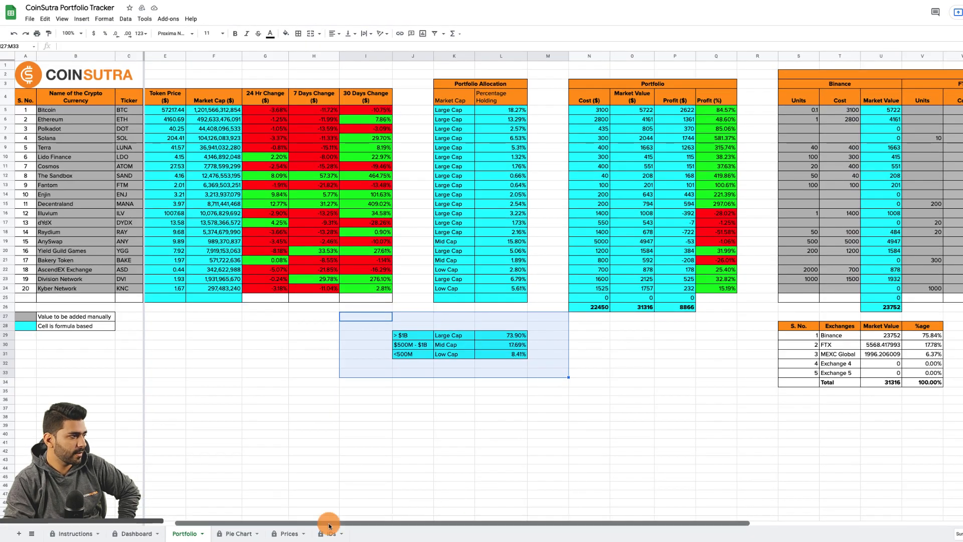
Step: Inspect the Bitcoin row's Token Price, Market Cap, 24 Hr Change and 7 Days Change formulas in the Portfolio sheet
drag(329, 526, 317, 526)
click(306, 354)
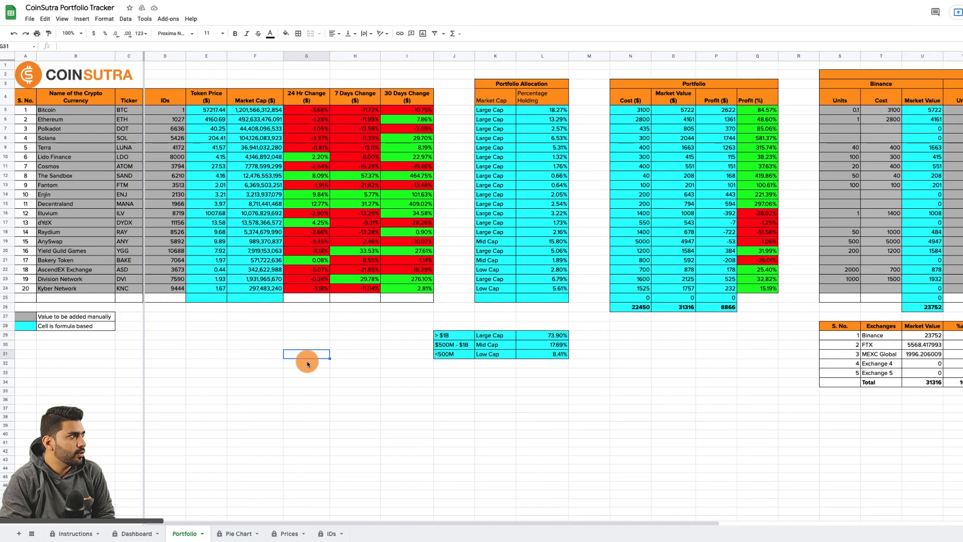
click(210, 115)
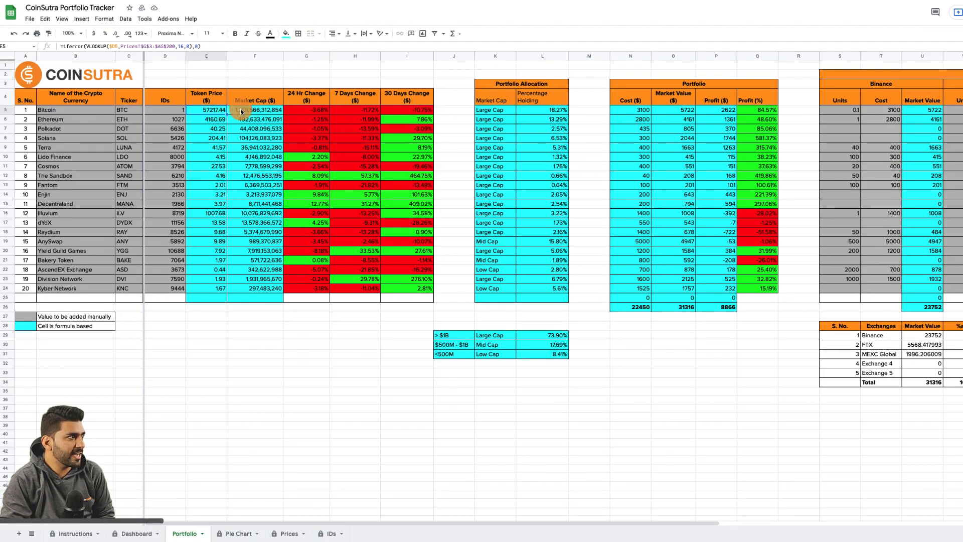
click(251, 111)
click(301, 113)
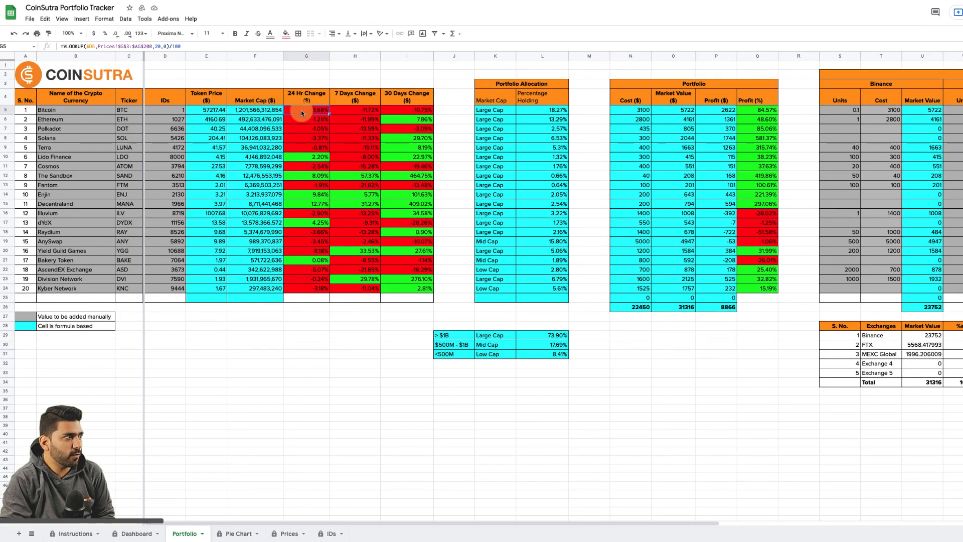
click(351, 111)
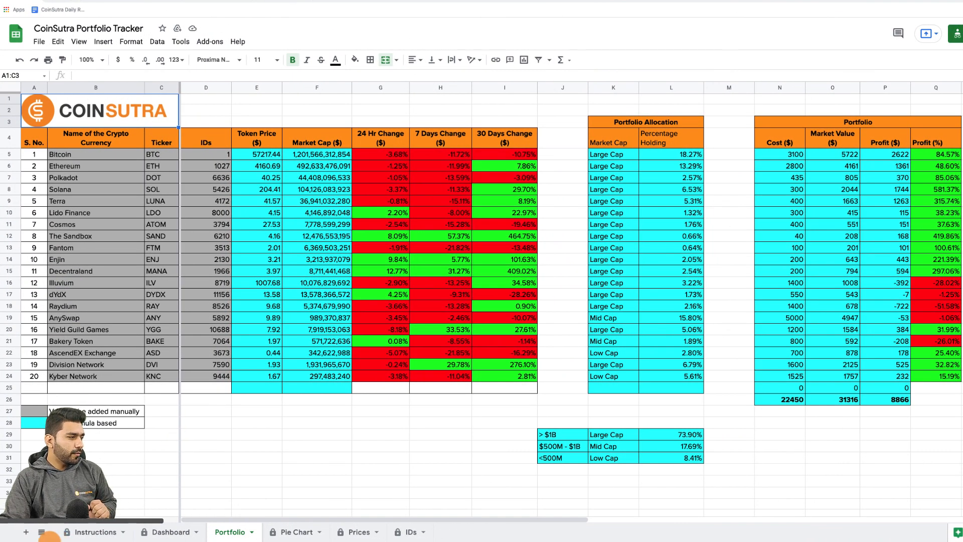
Step: Open the Dashboard sheet and review the Cost, Market Value, ROI and ROI (%) summary figures
click(161, 535)
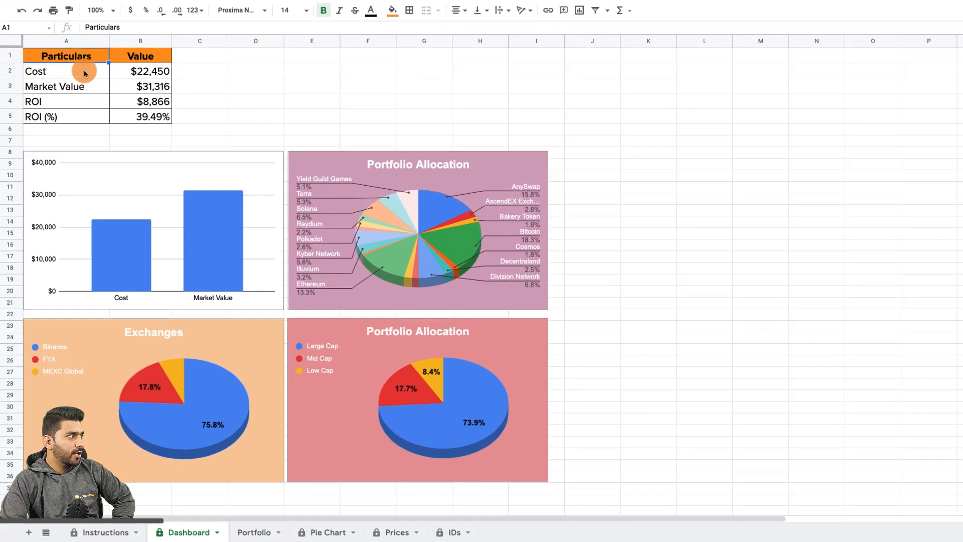
click(85, 75)
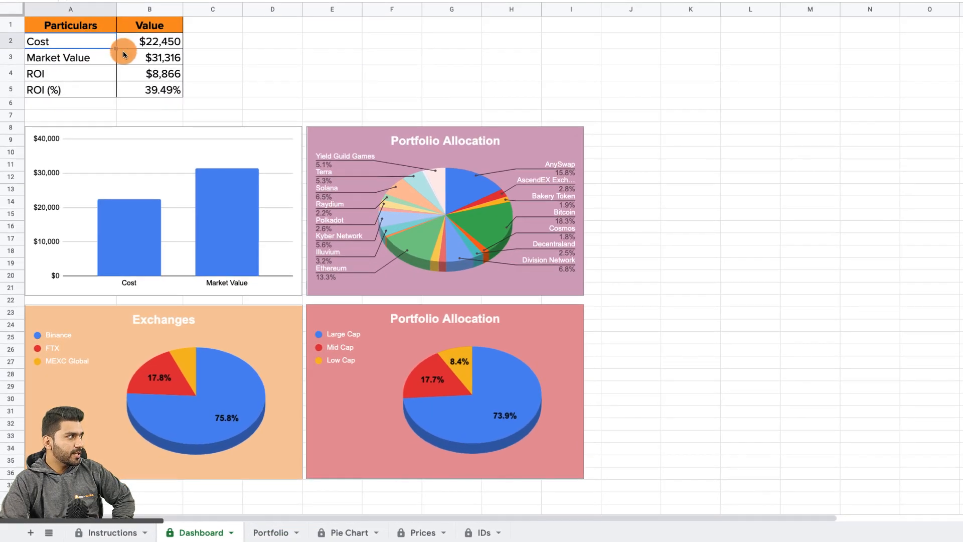
click(124, 53)
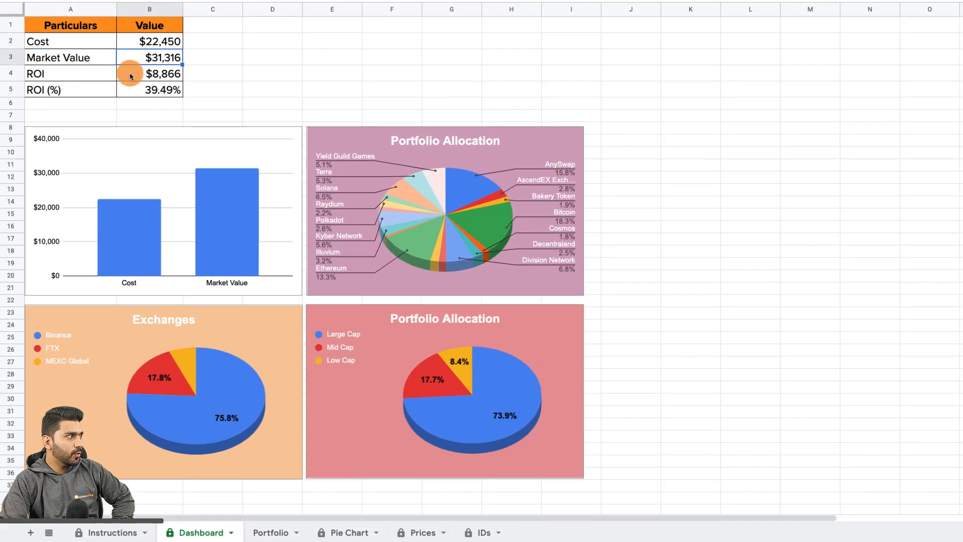
click(130, 74)
click(131, 90)
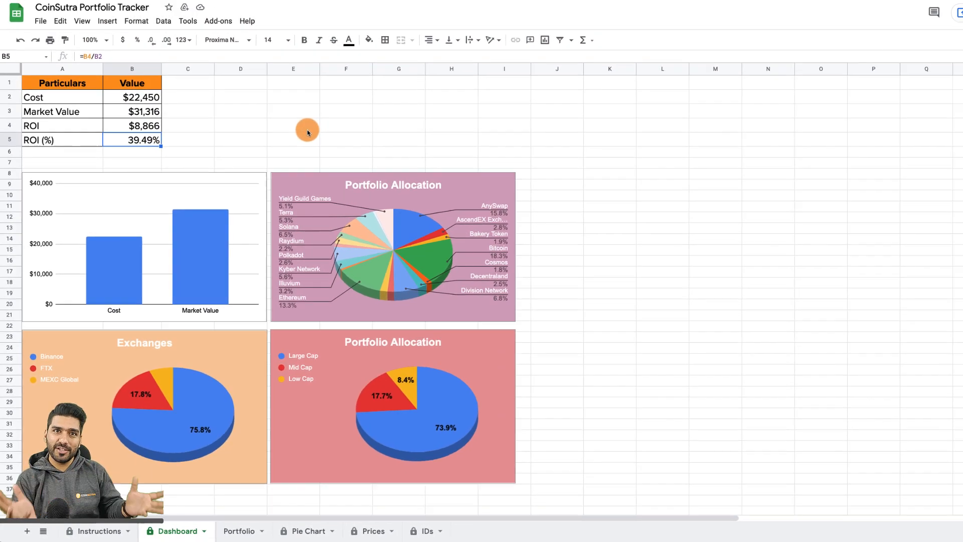
Step: Make a copy of the spreadsheet in My Drive with the name Copy of CoinSutra Portfolio Tracker
click(343, 154)
click(41, 24)
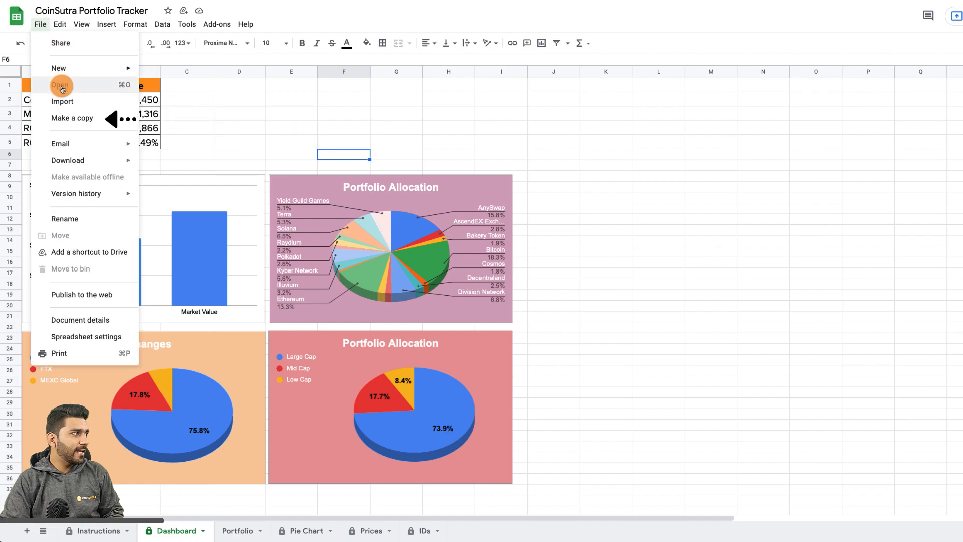
click(78, 118)
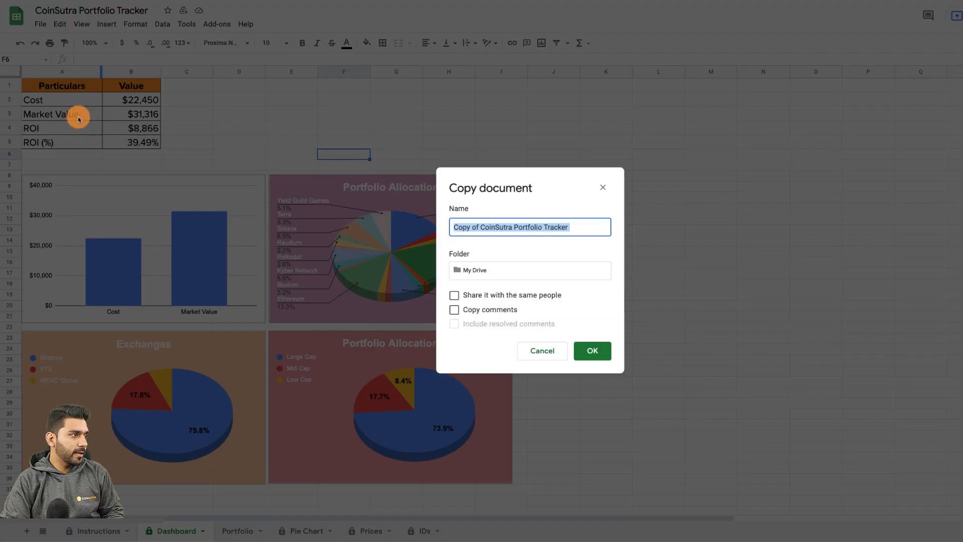
click(587, 356)
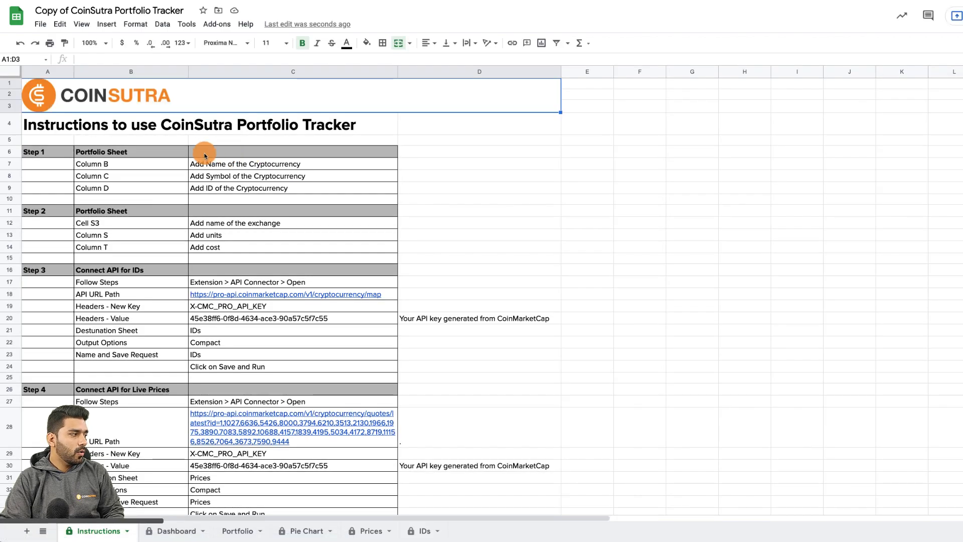
Step: Skim Steps 1 to 4 of the Instructions sheet in the copied tracker
drag(45, 151, 59, 211)
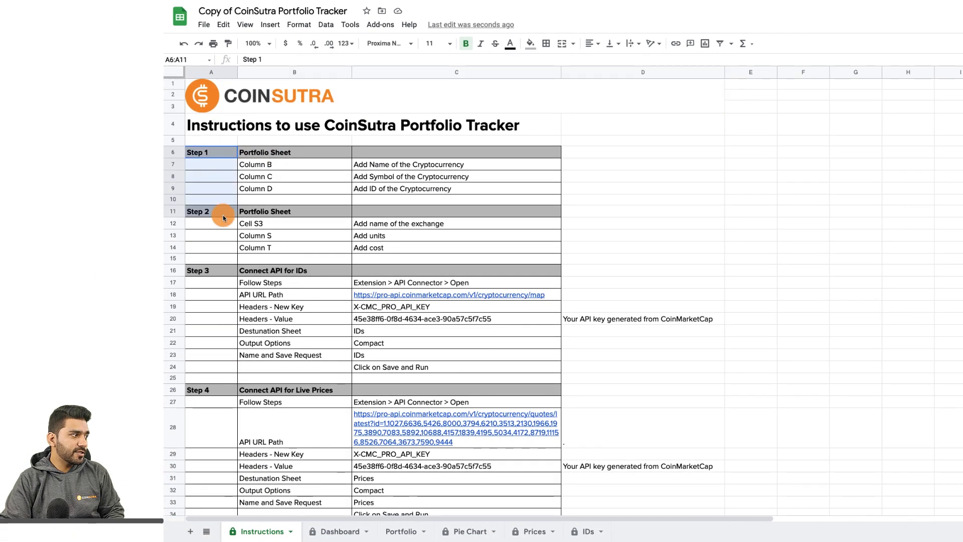
drag(222, 215, 254, 422)
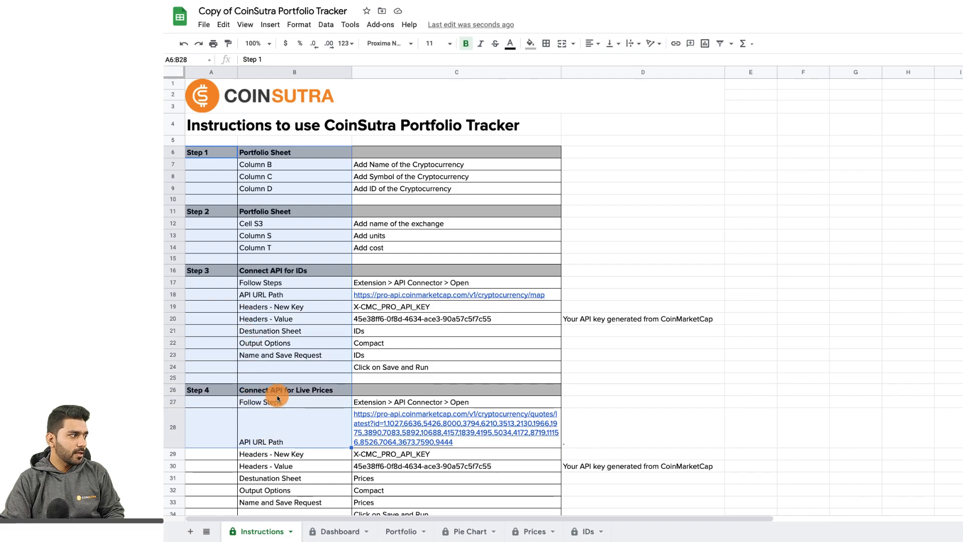
scroll(277, 386, down, 2)
click(387, 291)
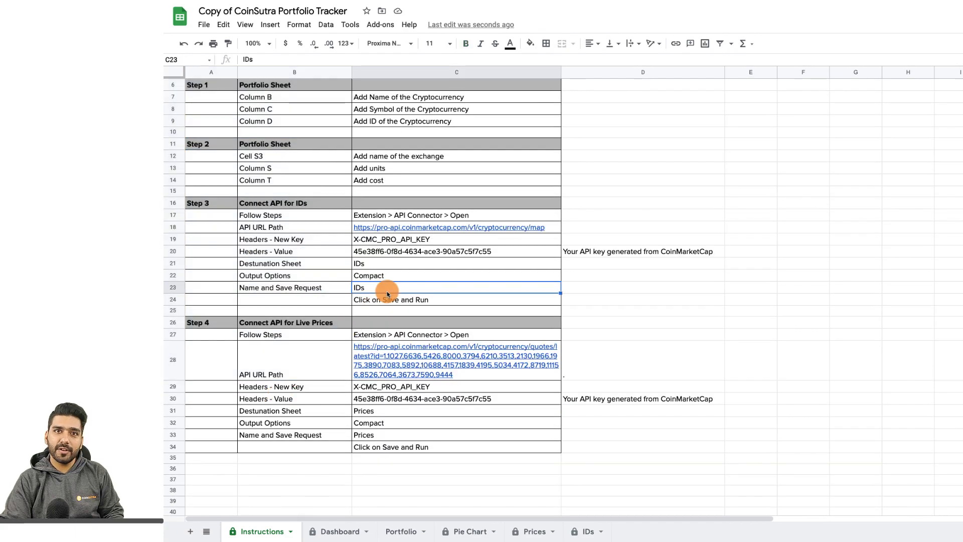
scroll(387, 291, up, 3)
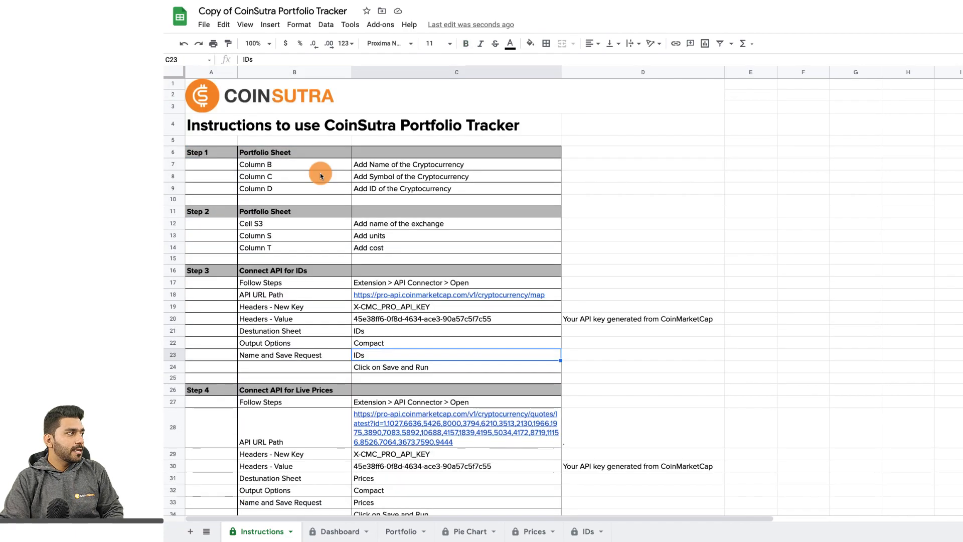
Step: Read Step 1 of the instructions on what to add in columns B, C and D of the Portfolio sheet
click(283, 165)
click(282, 176)
click(280, 188)
click(294, 154)
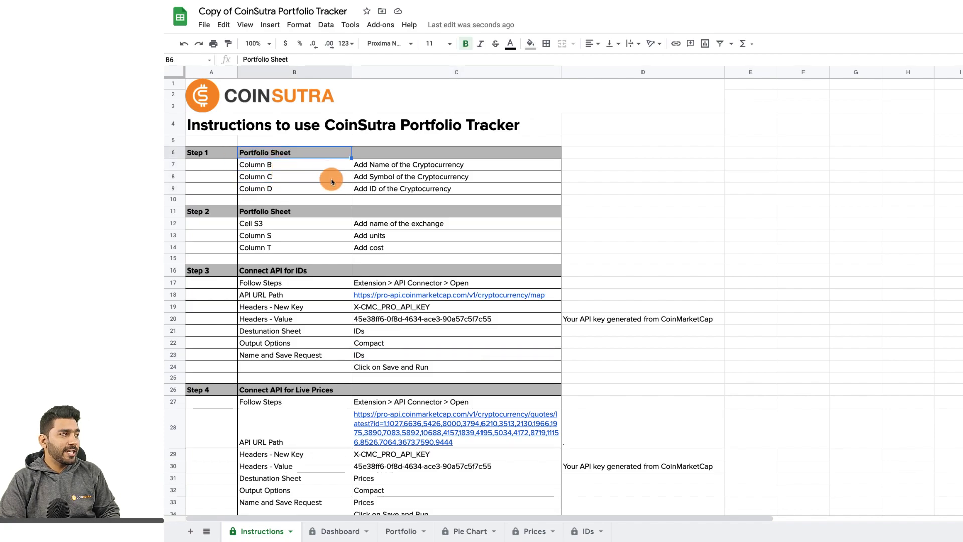
click(369, 164)
click(369, 180)
click(369, 188)
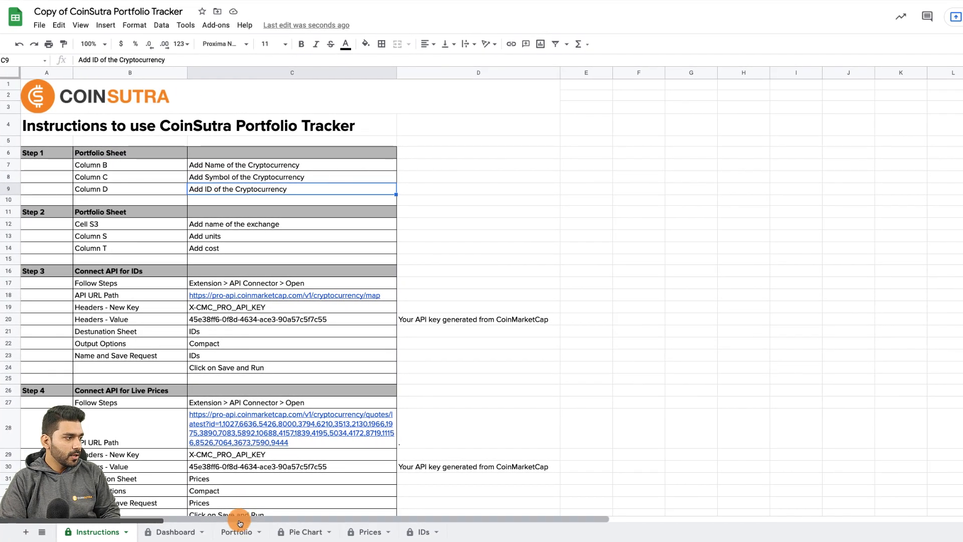
Step: Open the Portfolio sheet and examine the cryptocurrency name, Ticker and IDs columns for manual entries
click(239, 534)
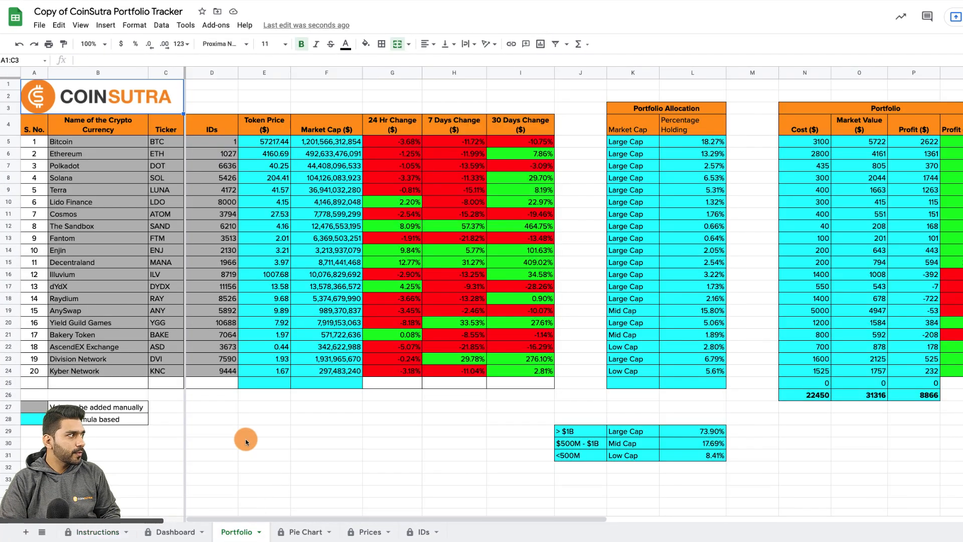
click(91, 143)
drag(92, 144, 108, 377)
drag(159, 142, 168, 384)
drag(216, 143, 194, 369)
click(194, 369)
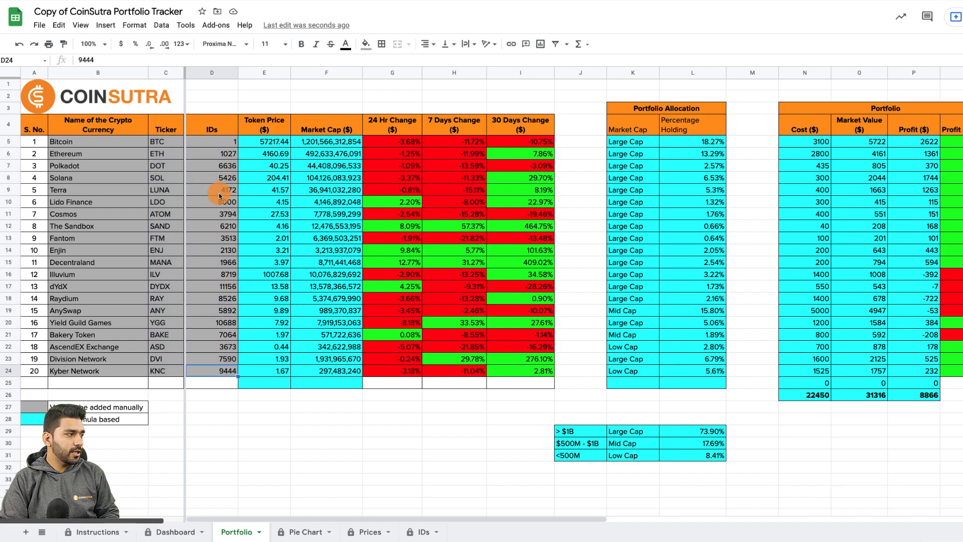
Step: Search the IDs sheet for "sandbox" and select The Sandbox's data.id cell
click(429, 531)
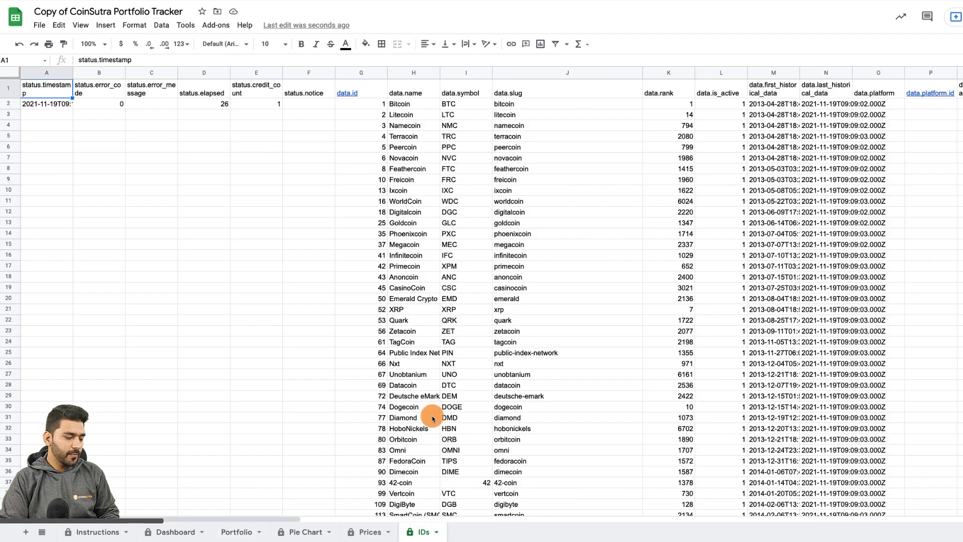
key(ctrl+f)
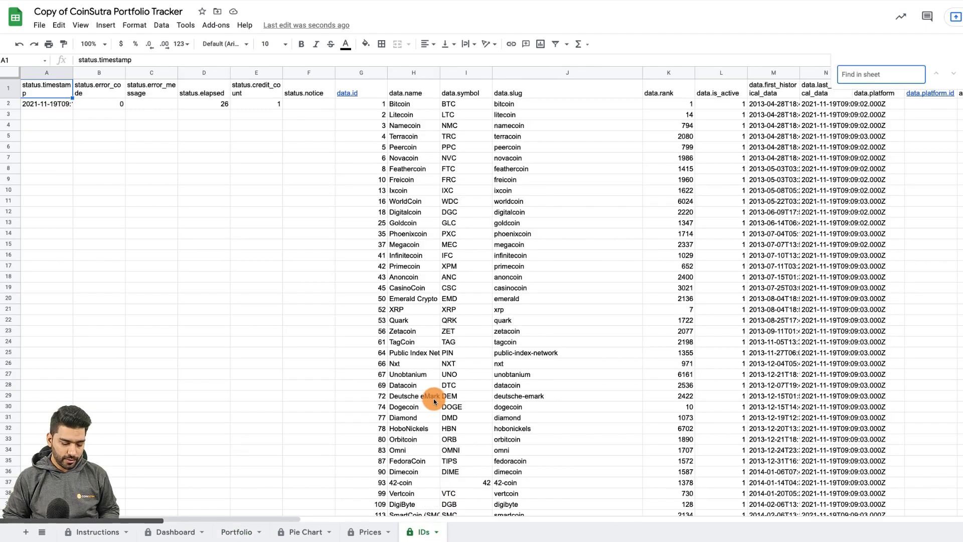
text(sandbox)
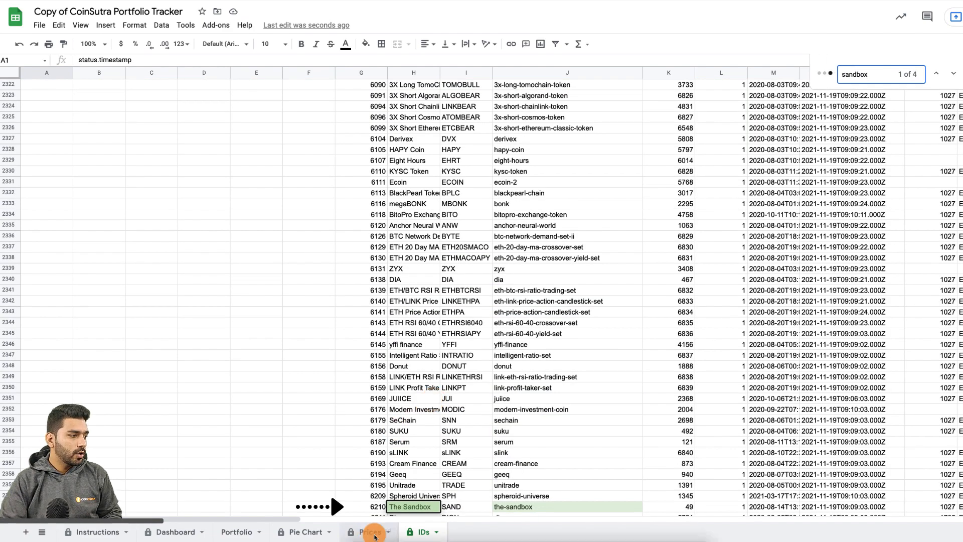
click(361, 509)
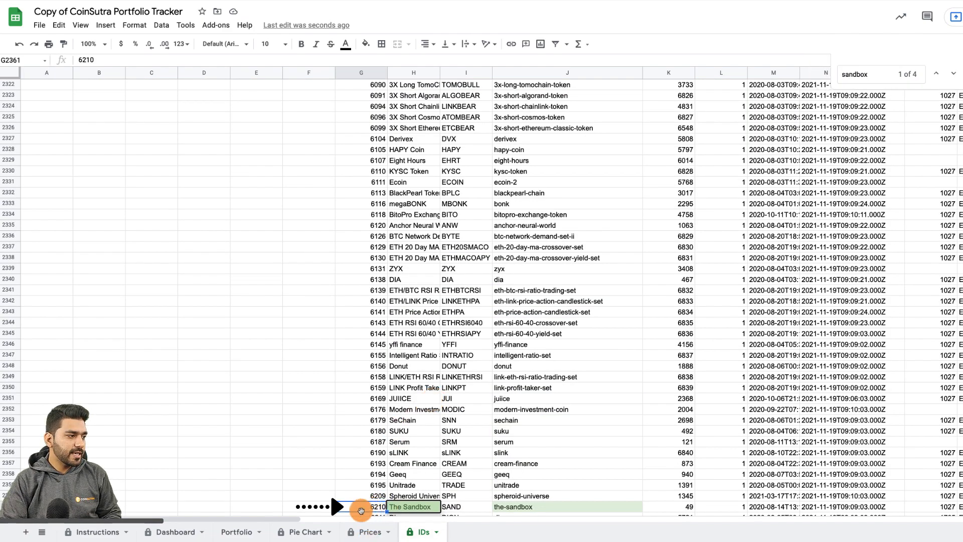
Step: Return to the Portfolio sheet and check The Sandbox's ticker and ID cells
click(238, 533)
click(167, 228)
click(200, 226)
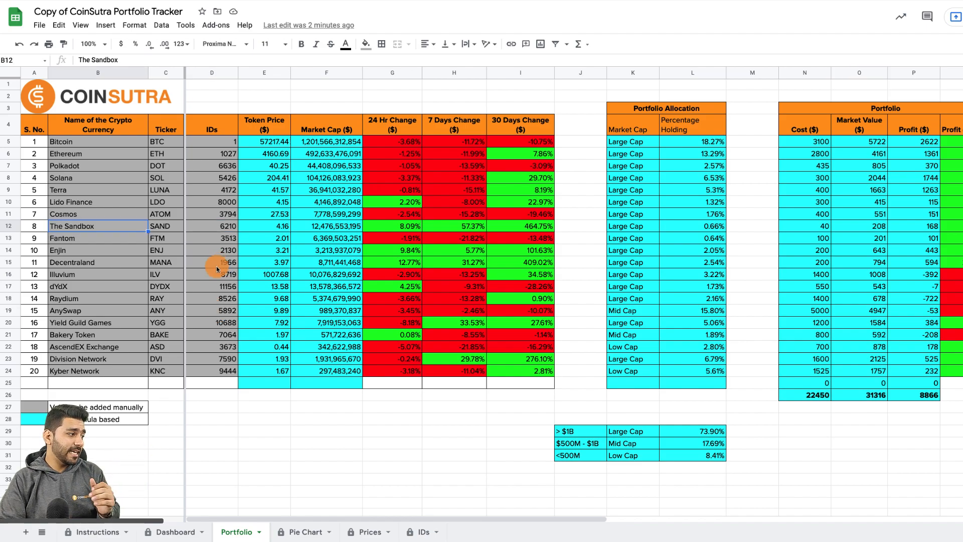
Step: Read Step 2 of the instructions on adding the exchange name, units and cost in the Portfolio sheet
click(97, 533)
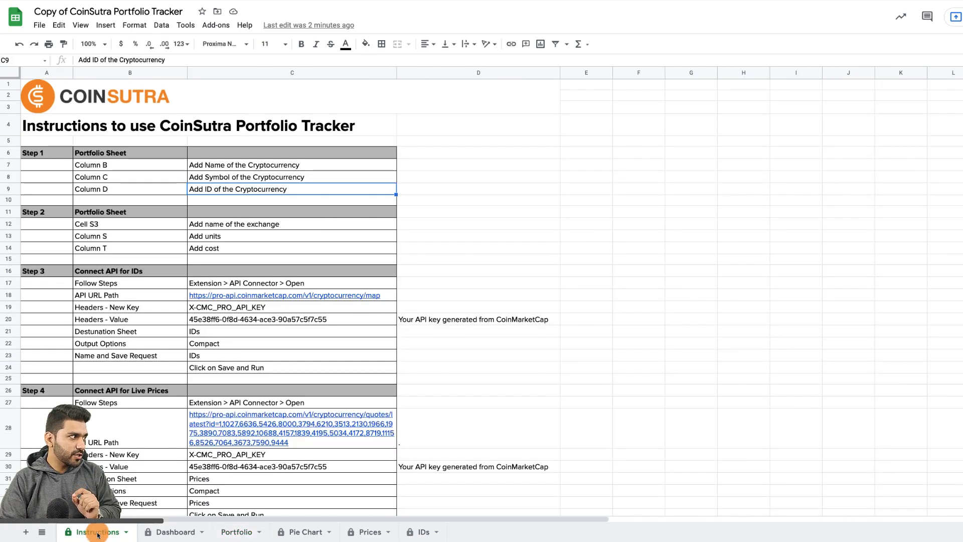
click(126, 225)
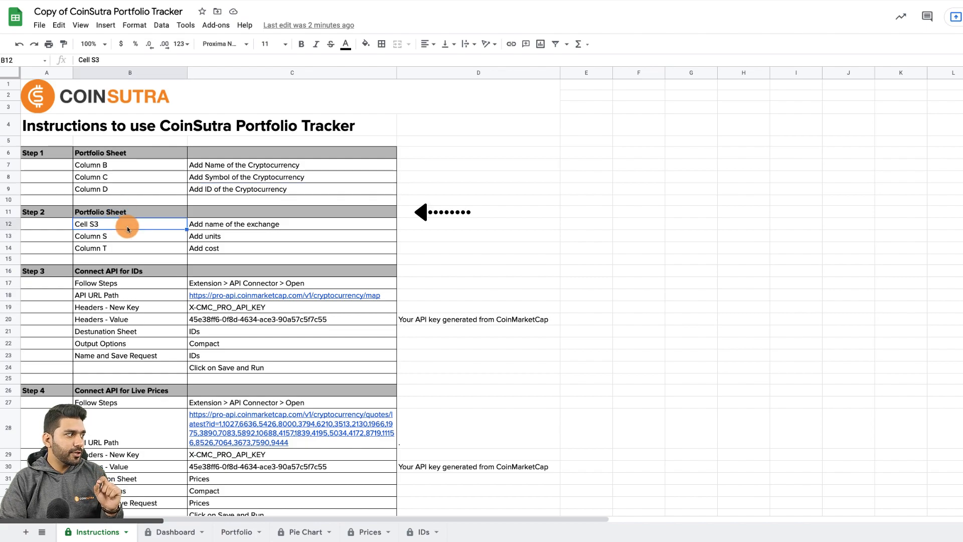
click(132, 211)
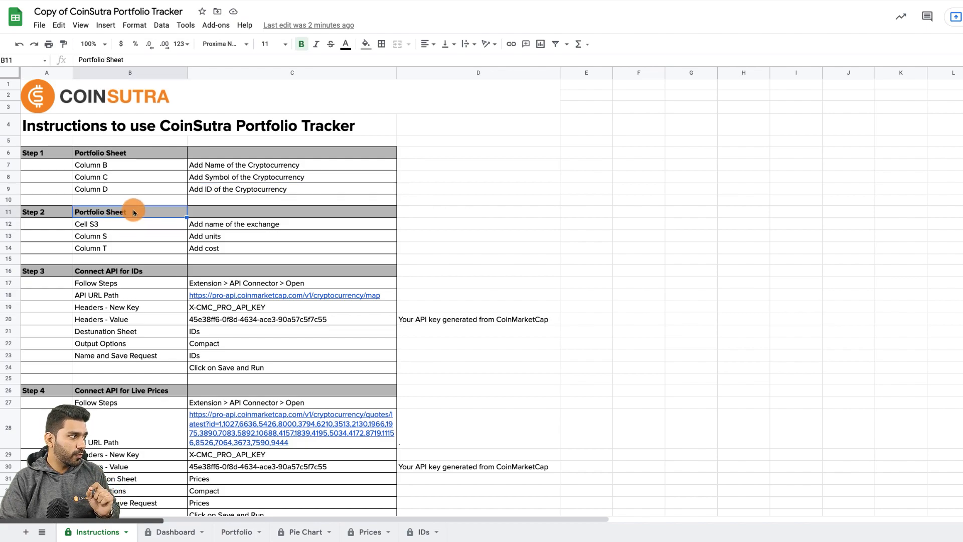
click(200, 226)
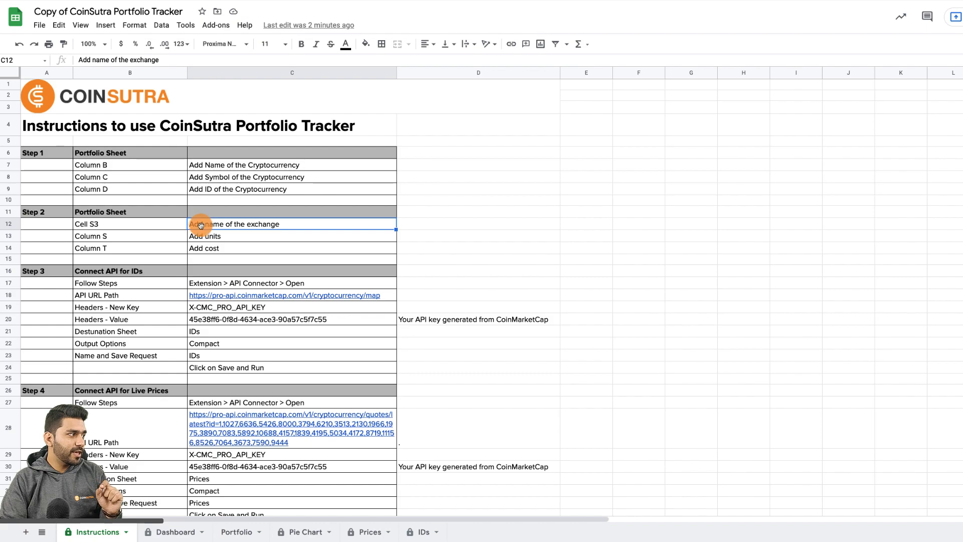
click(205, 237)
click(212, 248)
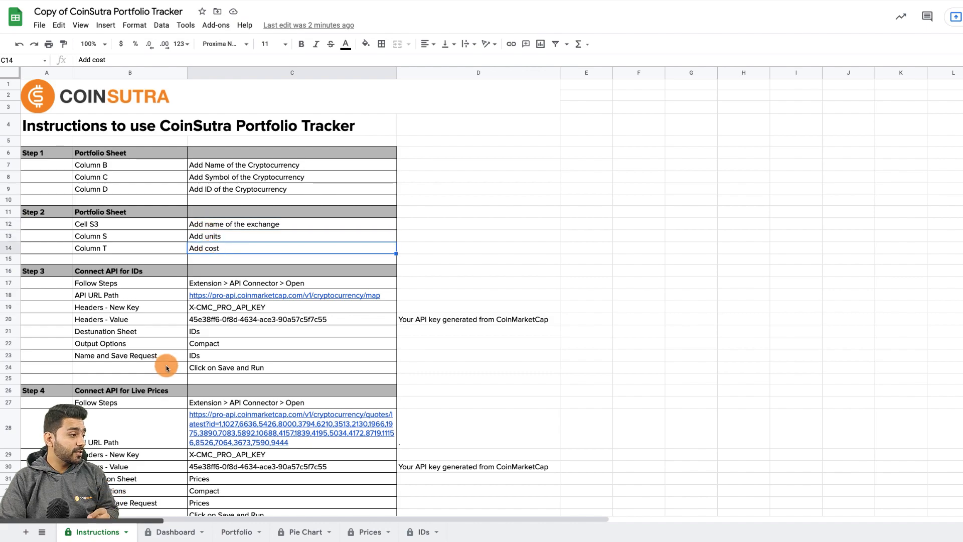
Step: Examine the Units and Cost columns under Binance and the other exchanges in the Portfolio sheet
click(242, 531)
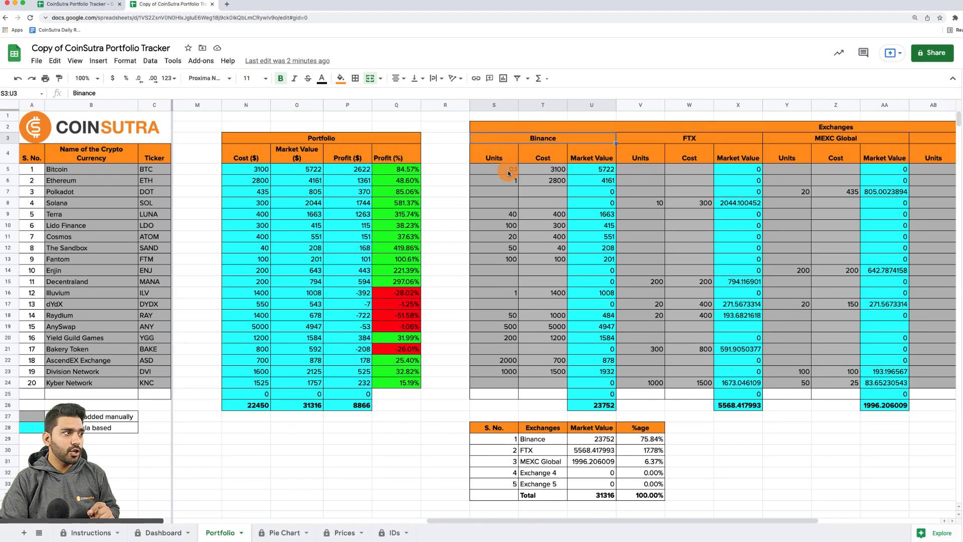
drag(509, 172, 505, 375)
drag(536, 172, 543, 371)
click(542, 382)
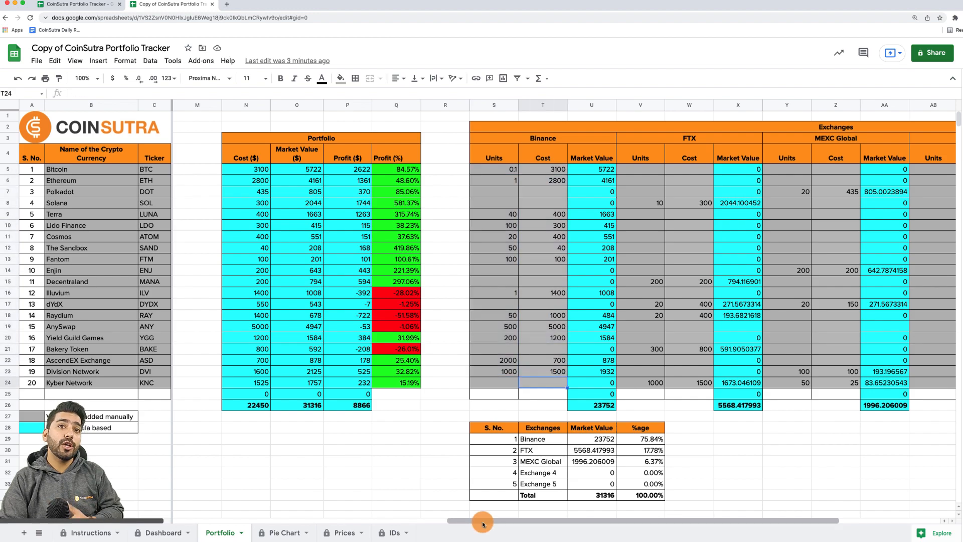
drag(482, 522, 574, 522)
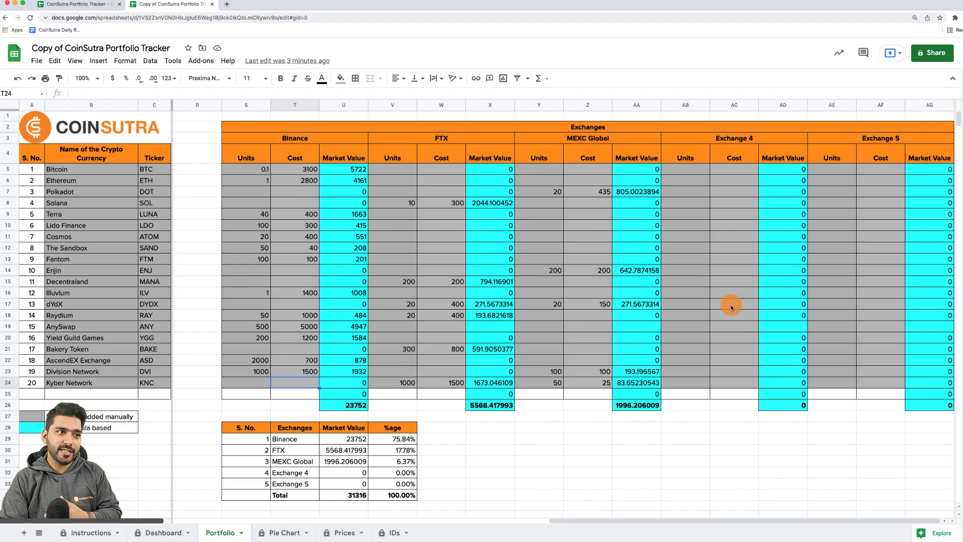
scroll(405, 298, left, 3)
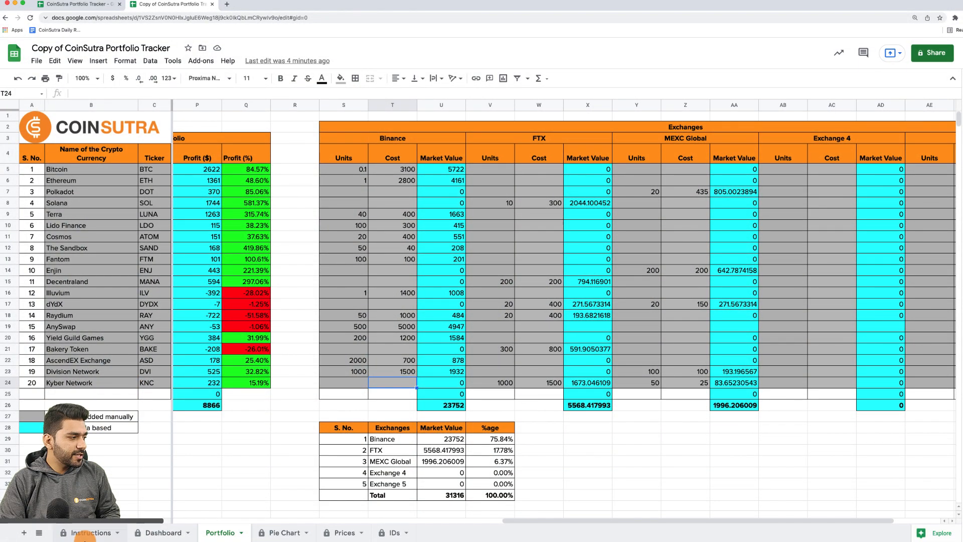
Step: Return to the Instructions sheet and read how Step 3 begins connecting the API for IDs
click(85, 534)
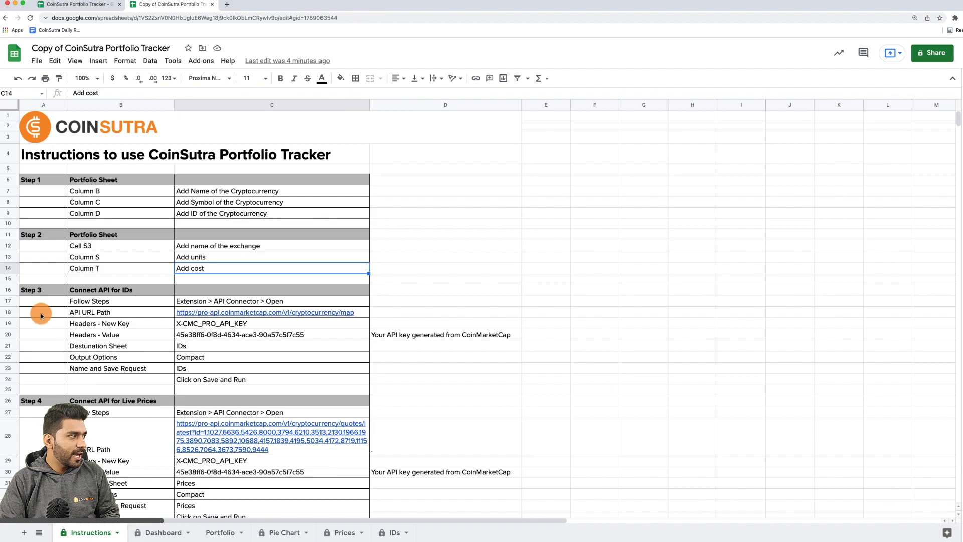
click(46, 292)
click(133, 290)
click(143, 301)
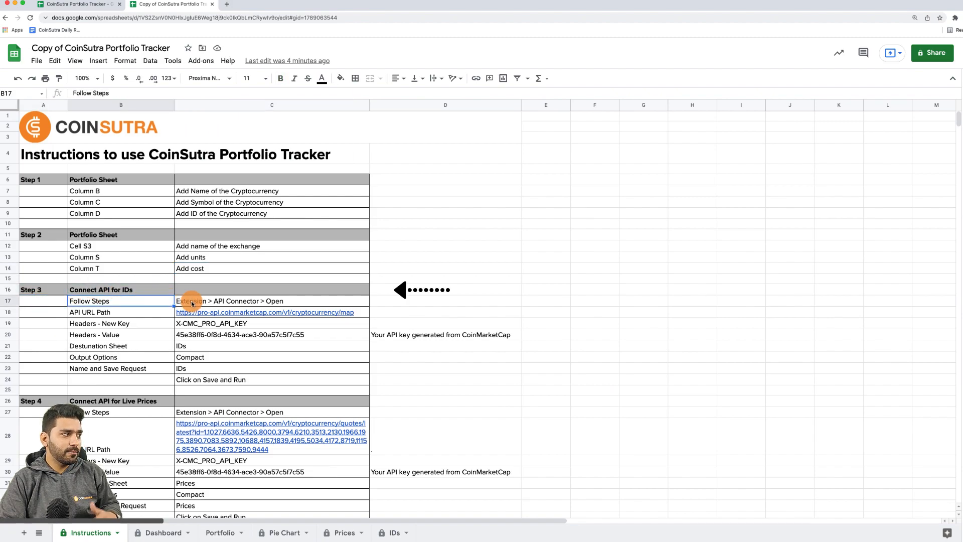
Step: Open the API Connector add-on and start creating a new API request
click(200, 62)
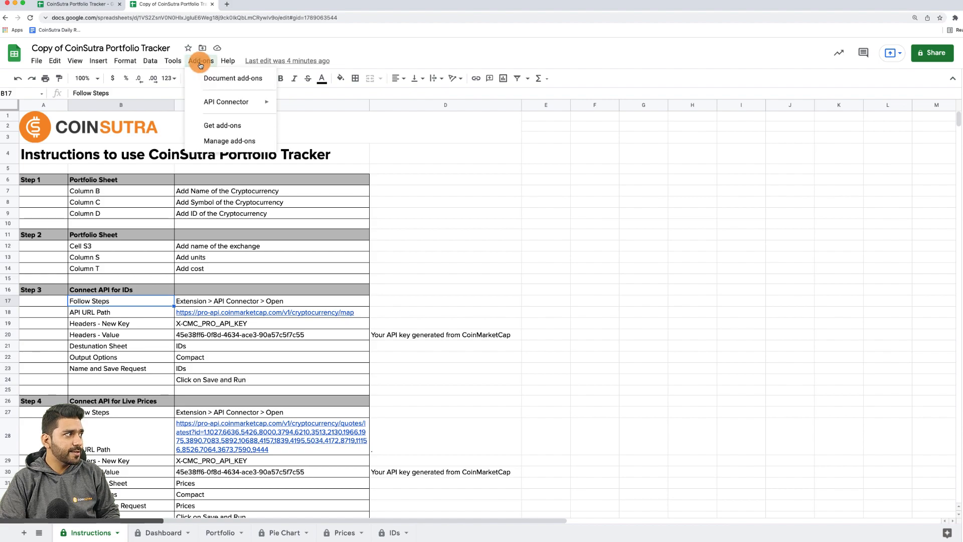
click(216, 102)
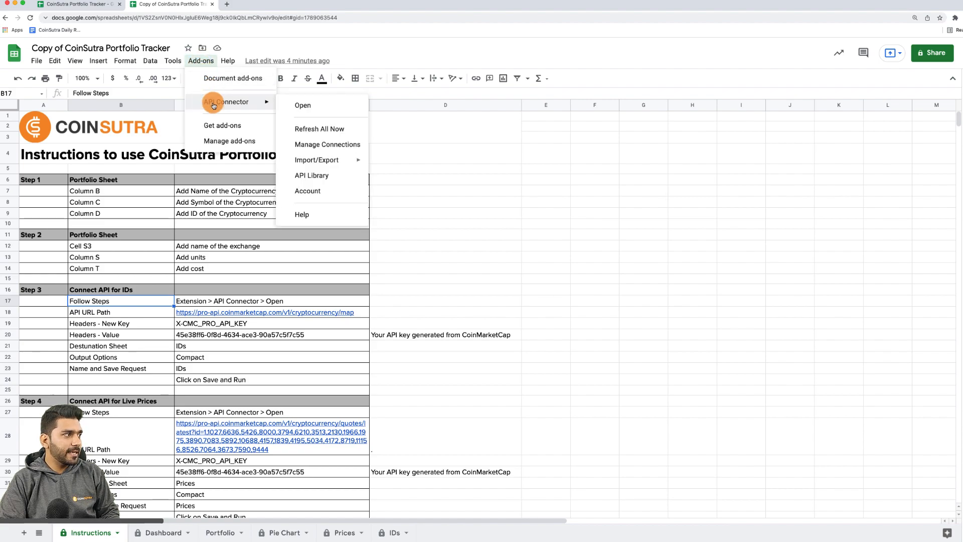
click(311, 110)
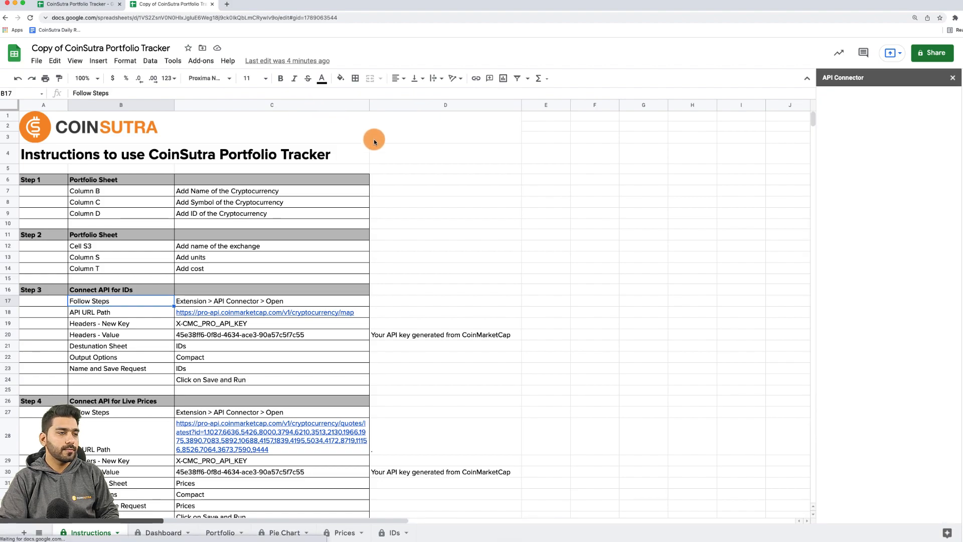
click(872, 134)
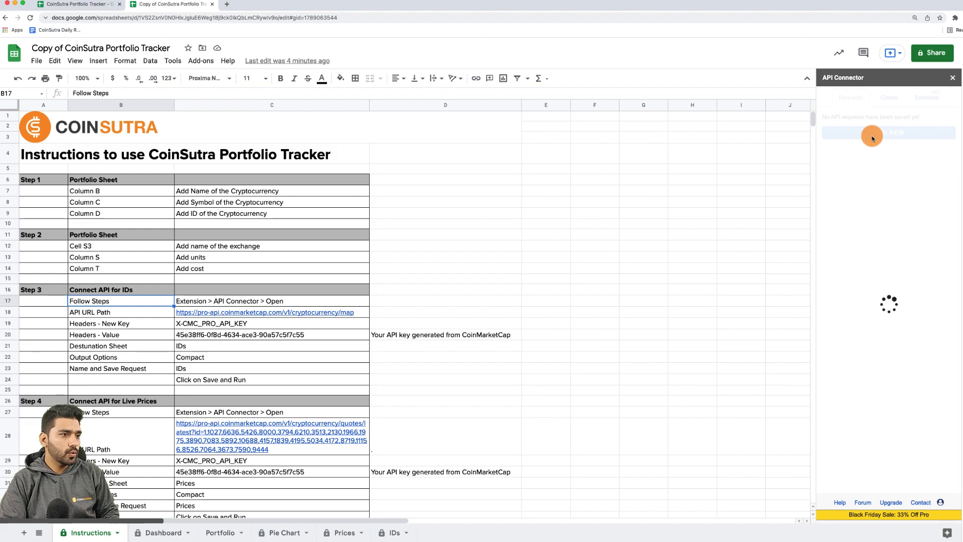
click(855, 167)
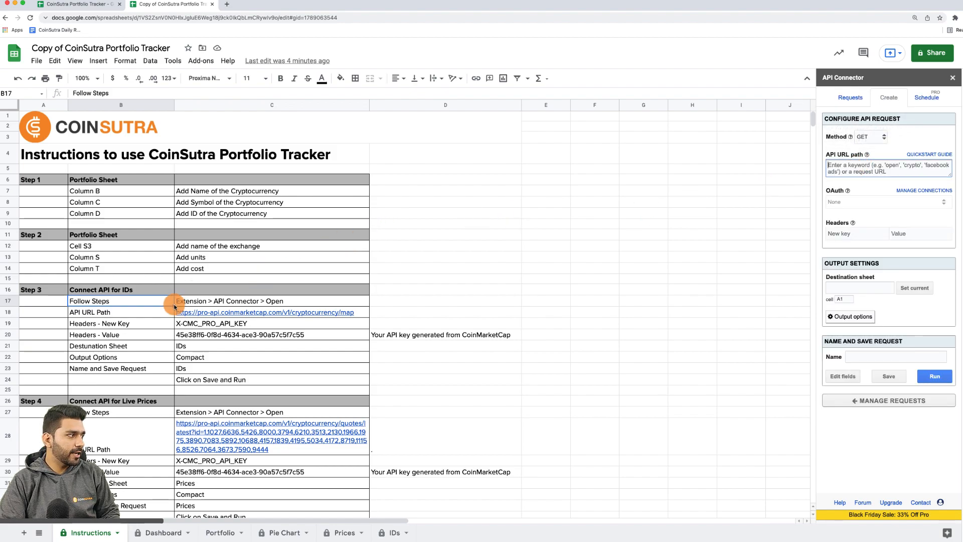
click(142, 316)
key(Right)
key(super+c)
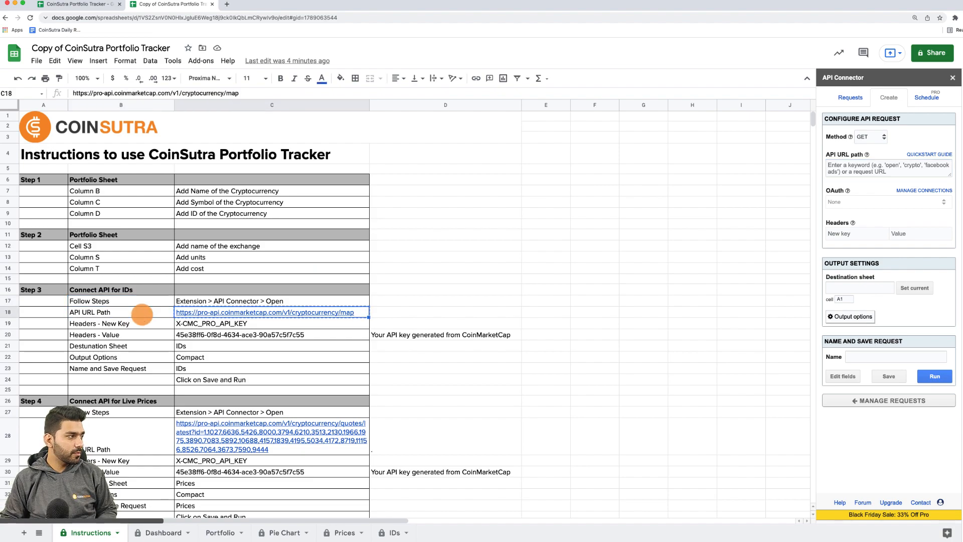
click(886, 169)
key(super+v)
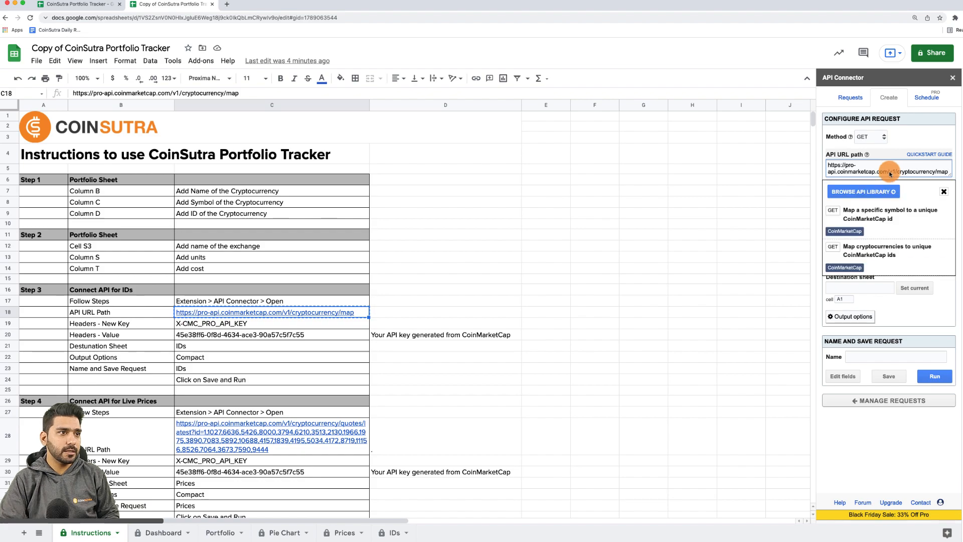
click(943, 191)
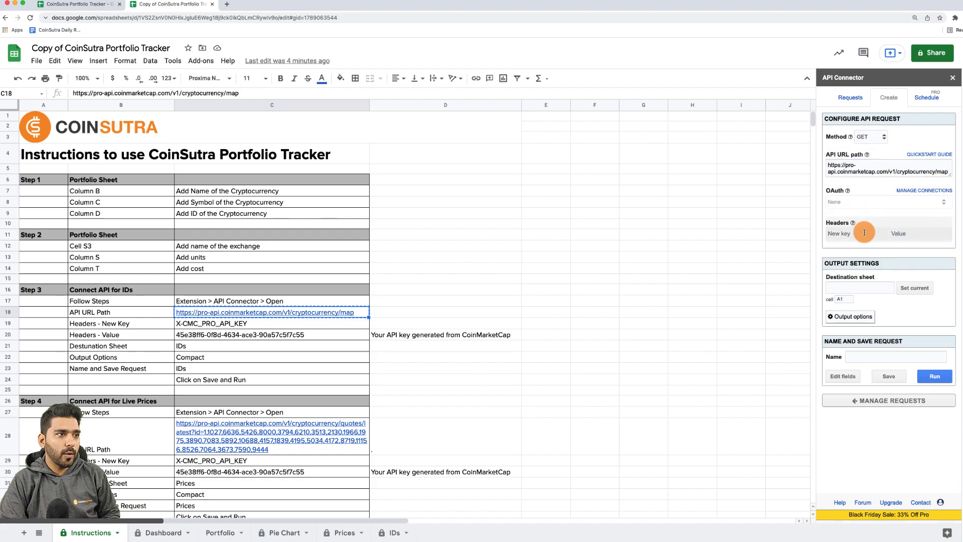
Step: Copy the header name X-CMC_PRO_API_KEY from Step 3 into the request's header key
click(287, 325)
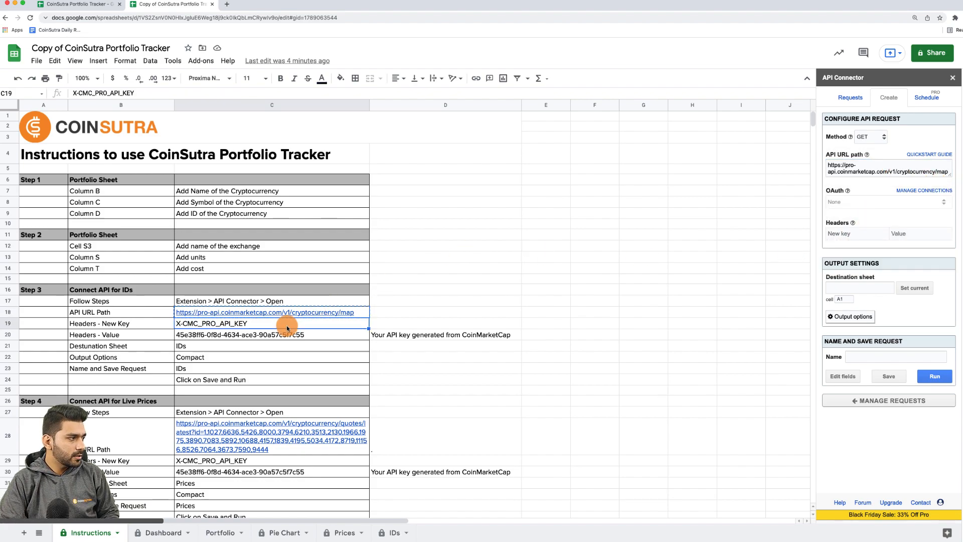
key(super+c)
click(838, 236)
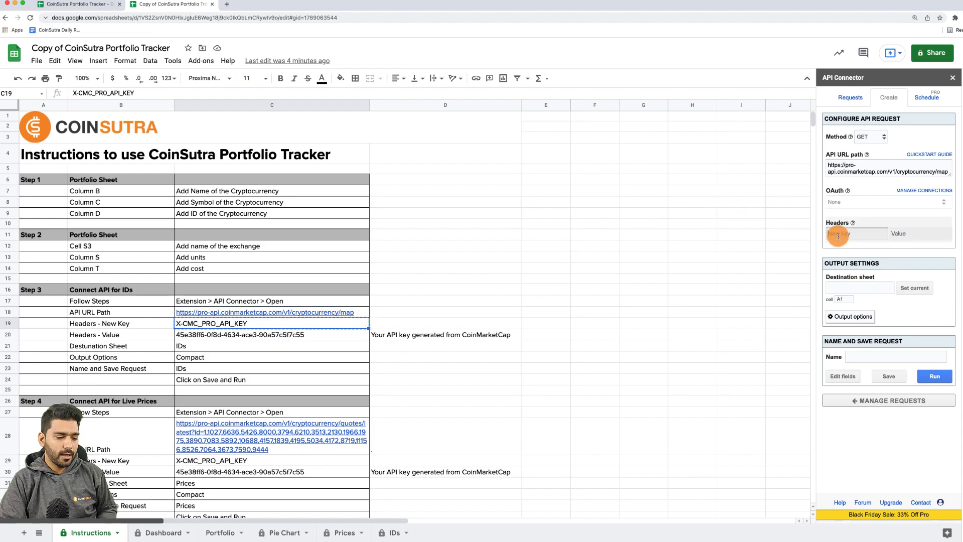
key(super+v)
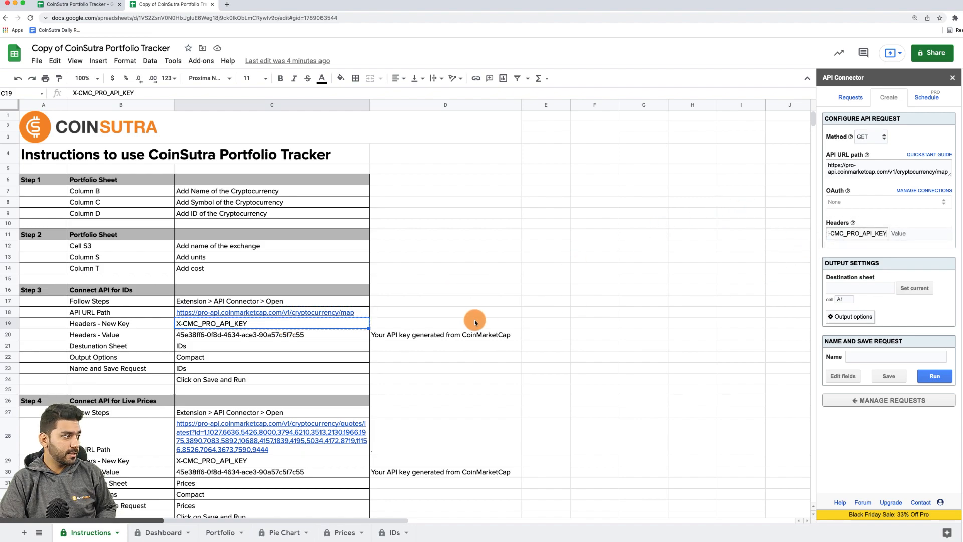
Step: Copy the CoinMarketCap API key from Step 3 into the value of the request's X-CMC_PRO_API_KEY header
click(344, 335)
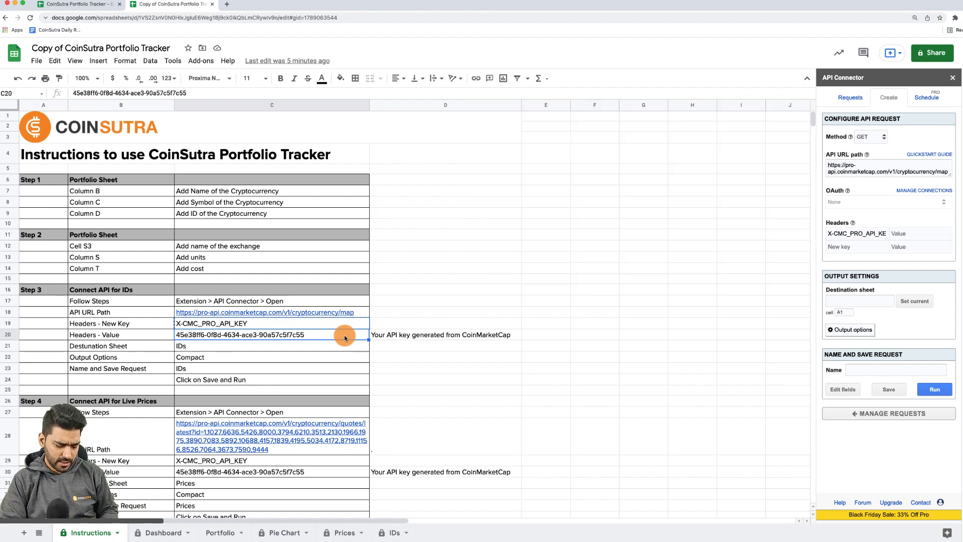
key(ctrl+c)
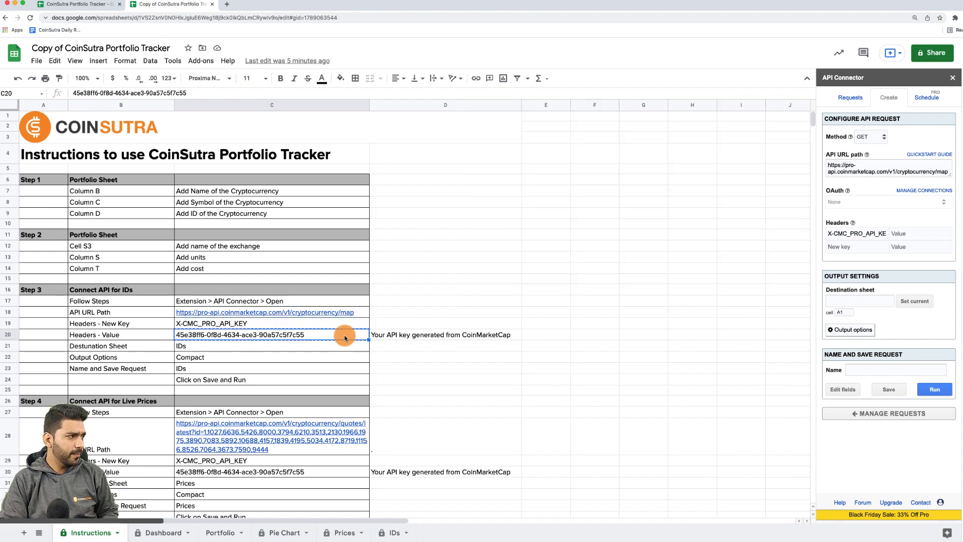
click(911, 234)
key(ctrl+v)
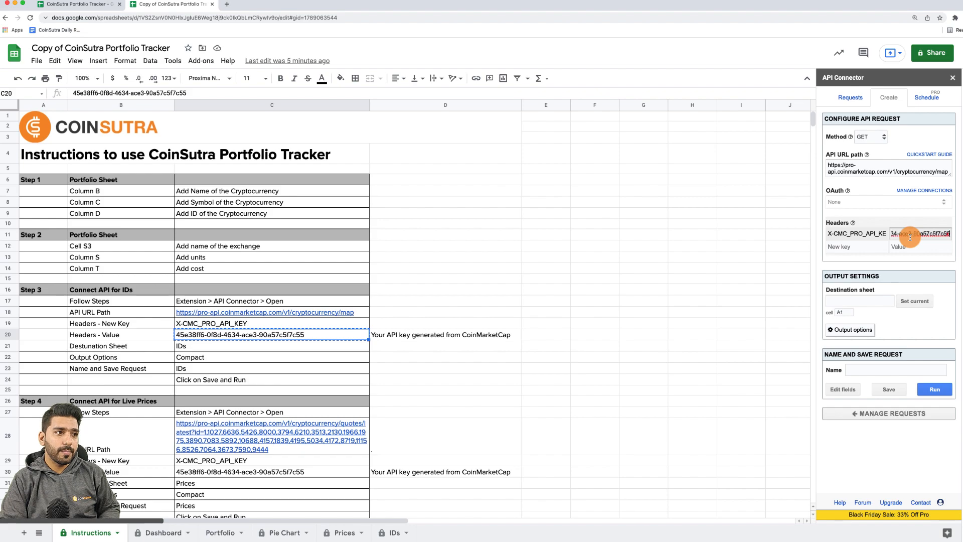
click(745, 235)
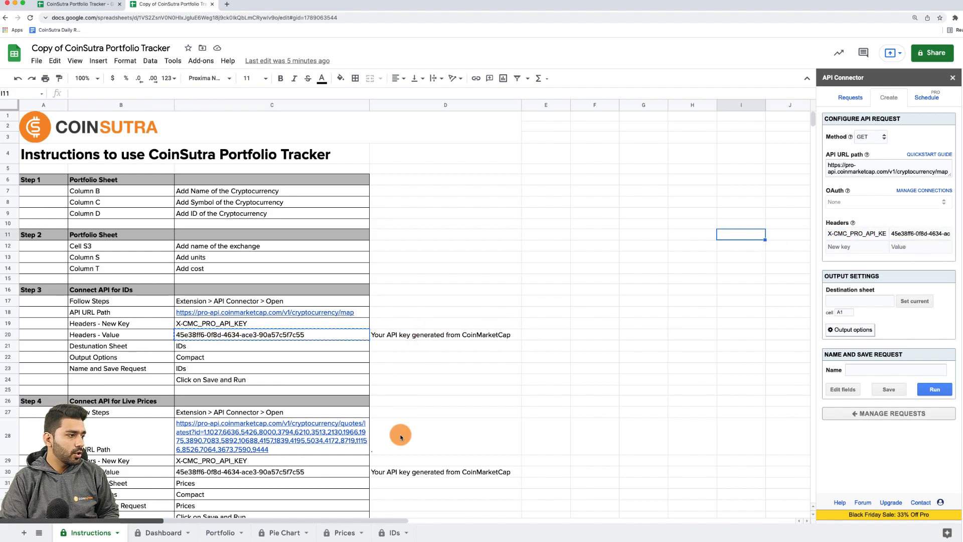
Step: Open the IDs sheet, go to its top-left cell and set the current sheet as the request's destination, starting at A1
click(394, 533)
click(101, 194)
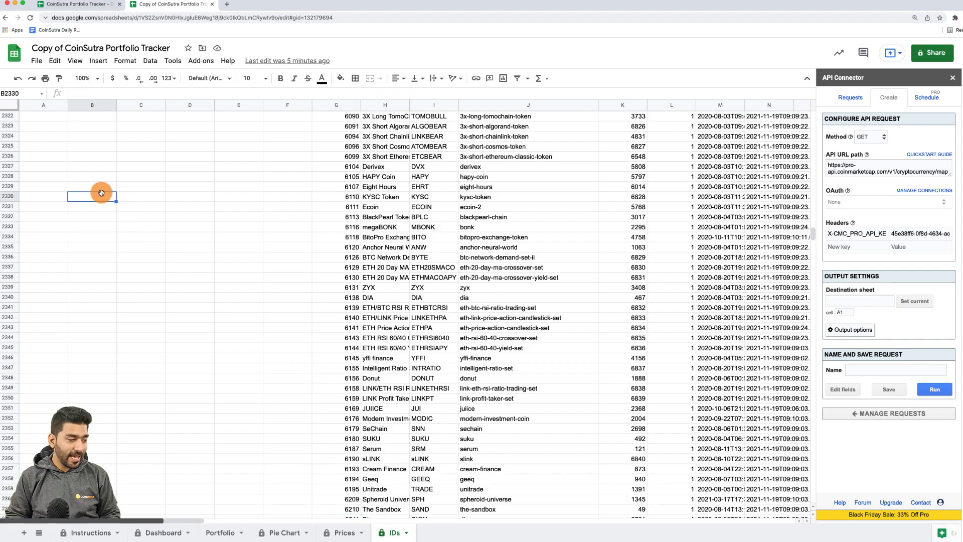
key(Left)
key(ctrl+Up)
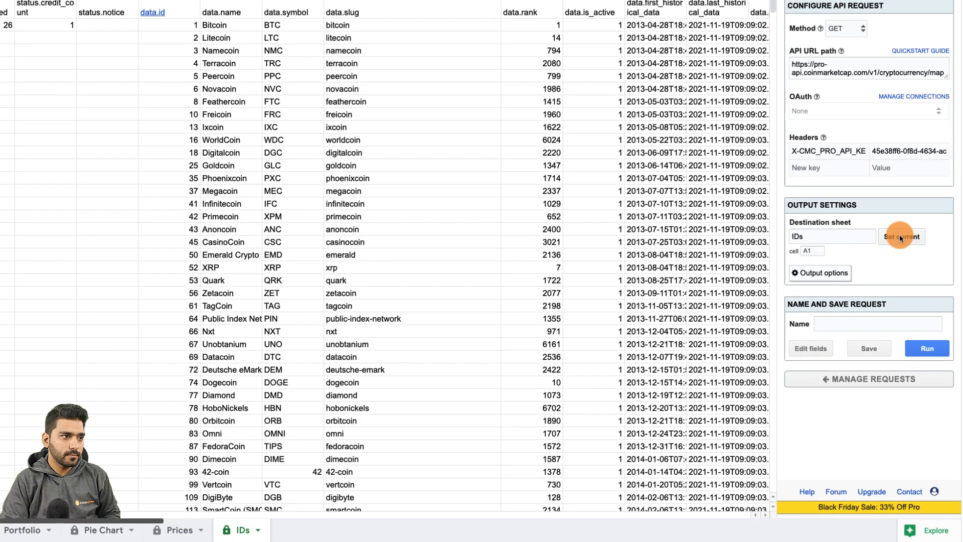
Step: Set the report style to compact in the request's output options
click(838, 276)
click(841, 341)
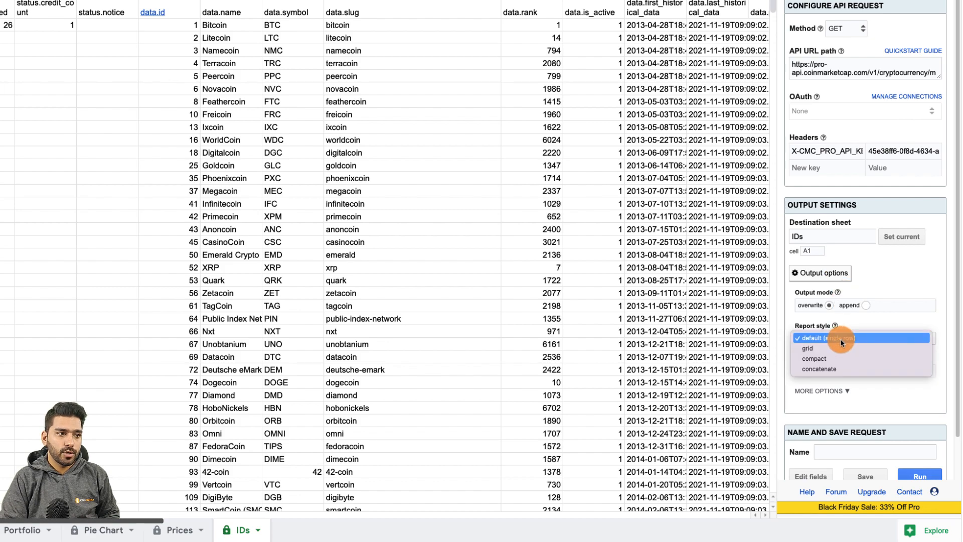
click(839, 359)
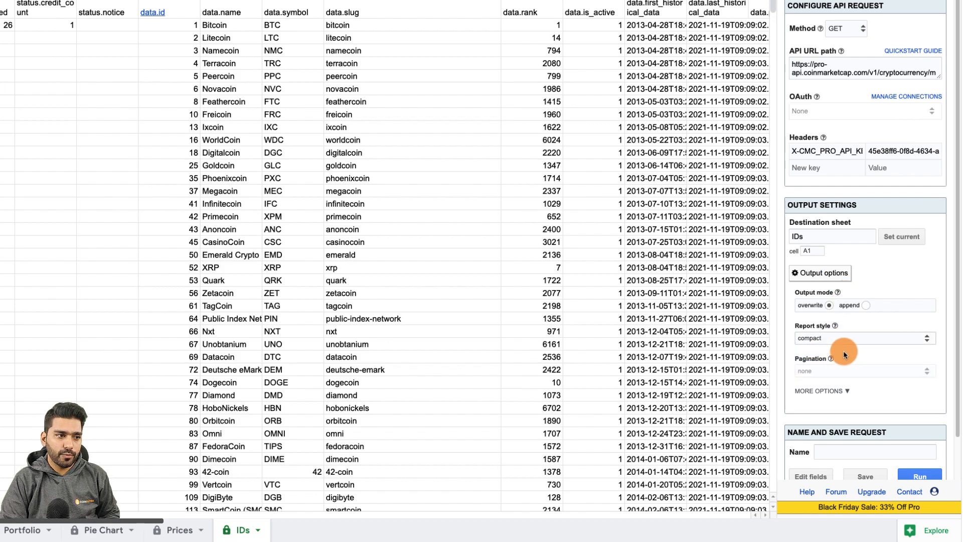
Step: Name the API request "Ids", save it and run it
scroll(846, 351, down, 1)
click(838, 402)
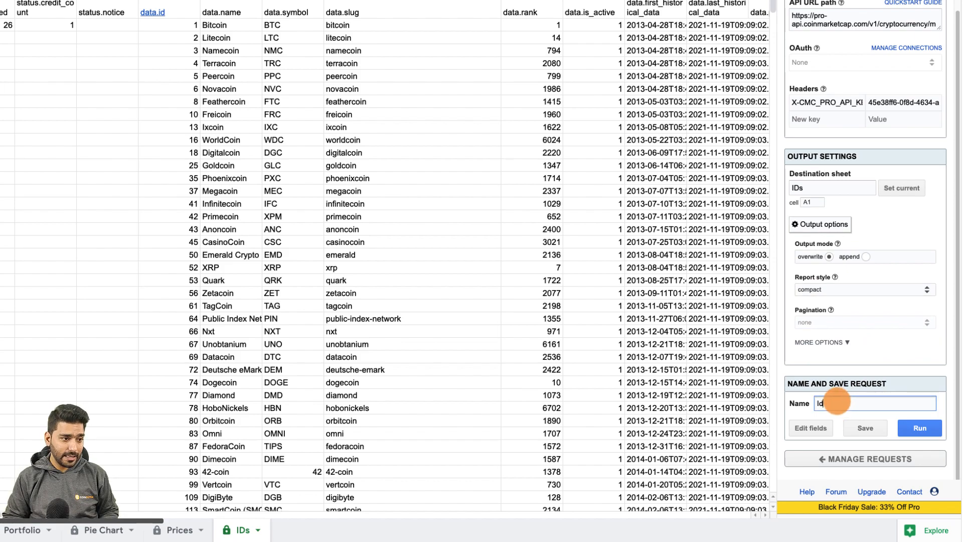
click(859, 428)
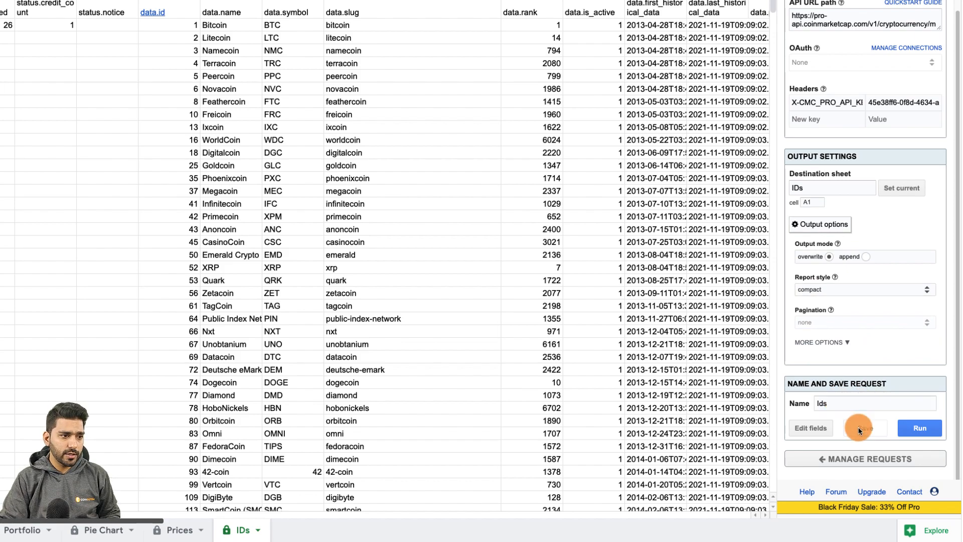
click(916, 429)
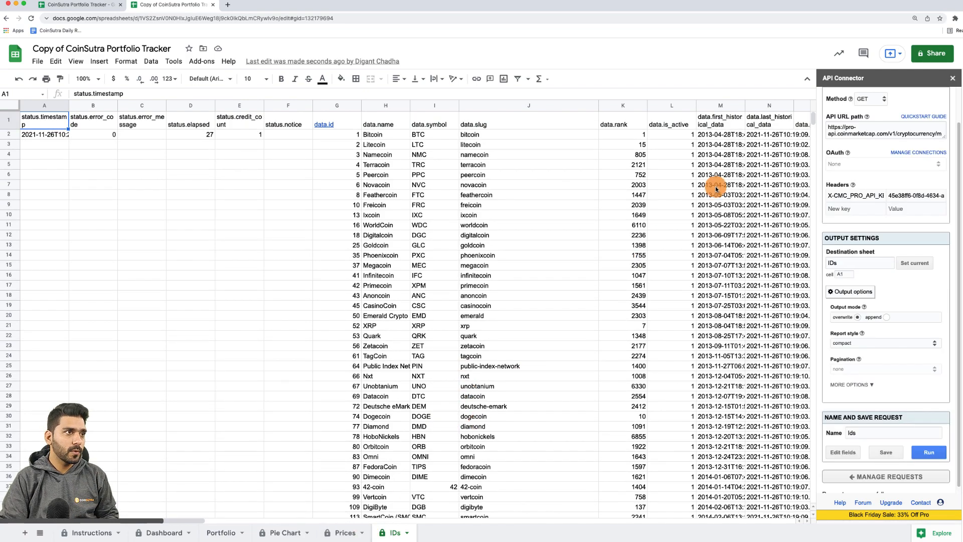
Step: Close the API Connector and return to the Instructions sheet
click(951, 79)
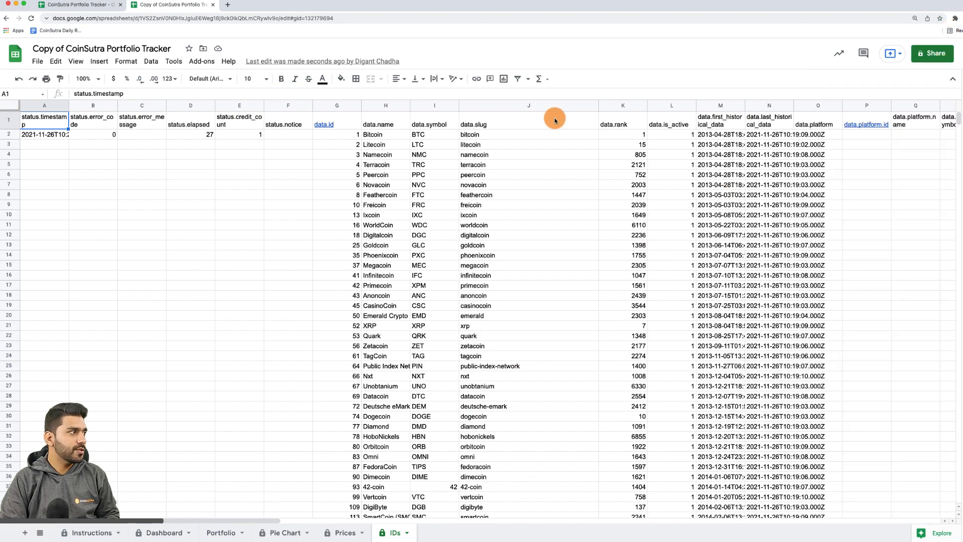
click(76, 534)
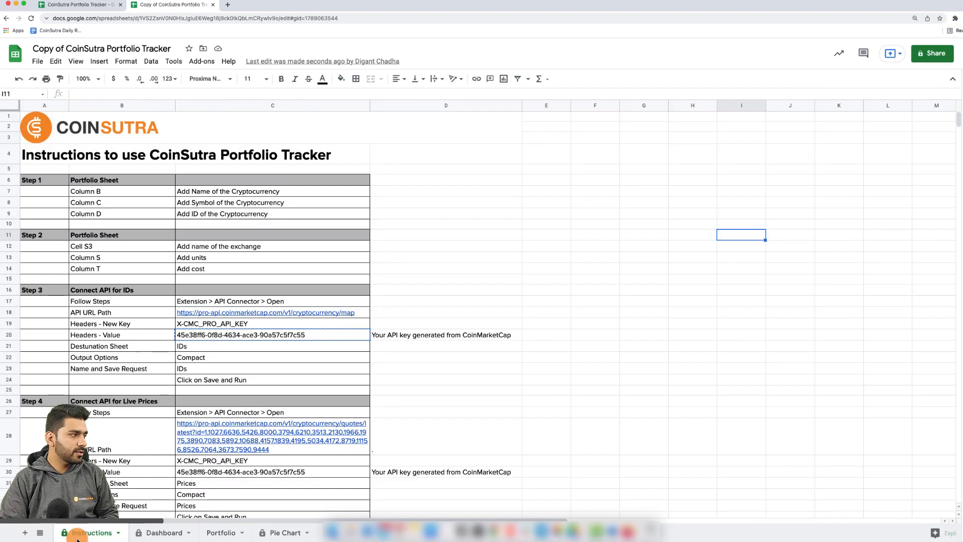
Step: Go to the Step 4 instructions for live prices, open the API Connector and start a new API request
click(51, 399)
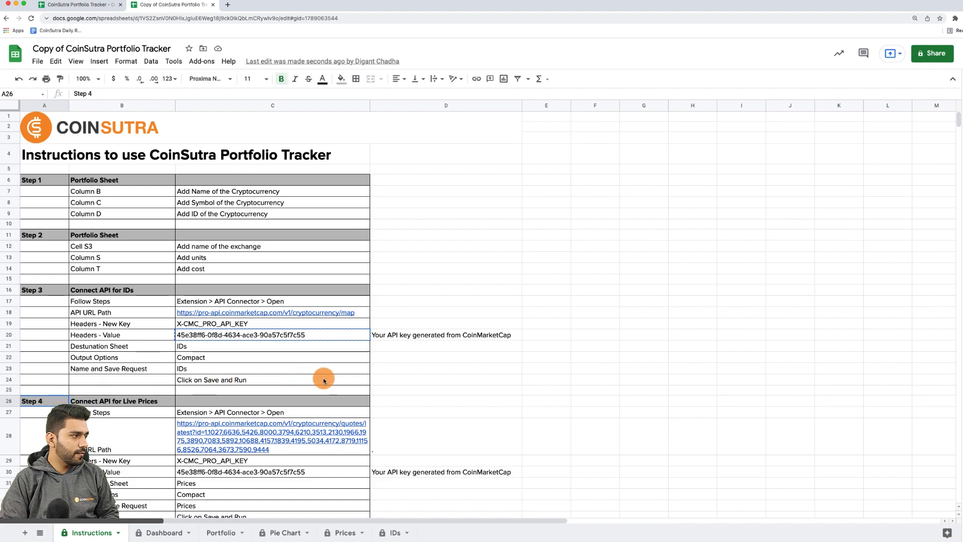
scroll(325, 378, down, 3)
click(143, 332)
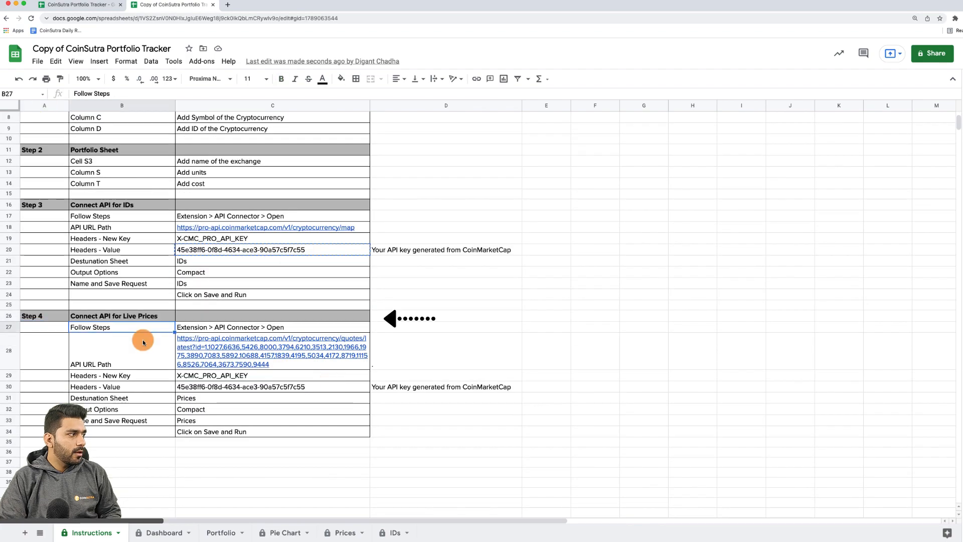
click(200, 61)
mouse_move(224, 99)
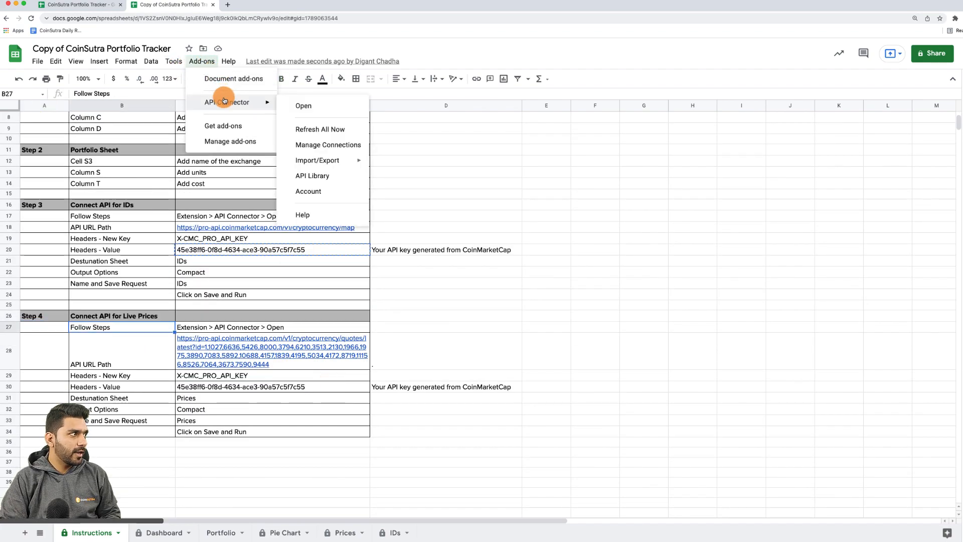
click(311, 104)
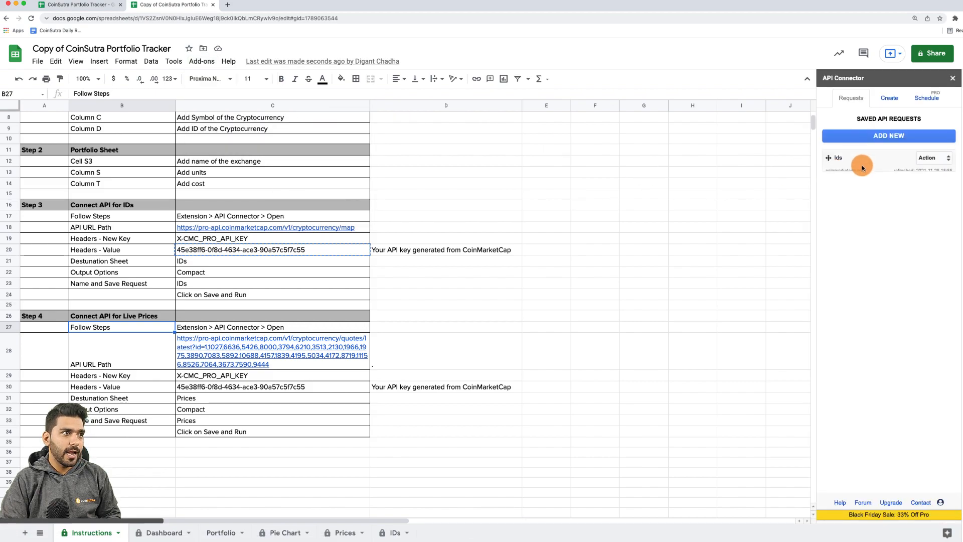
click(878, 139)
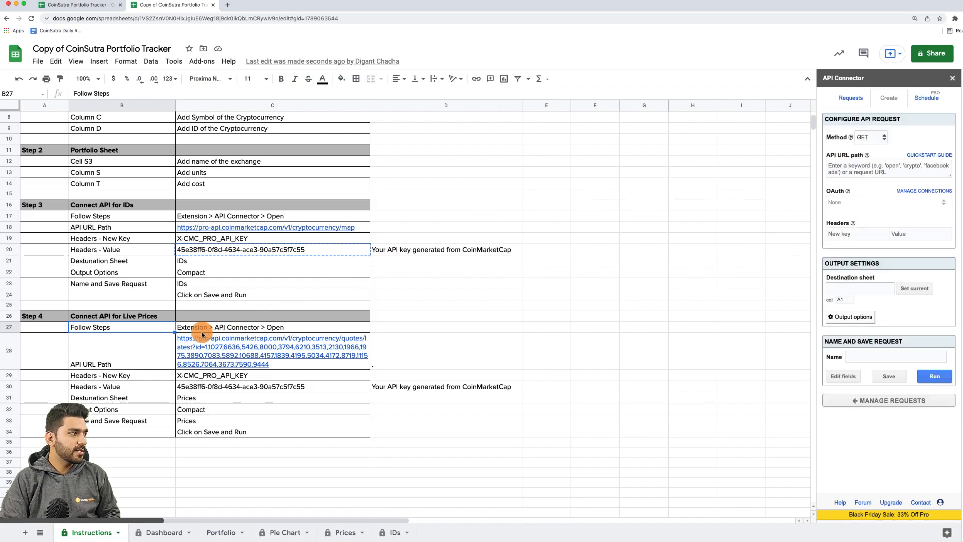
Step: Copy the live prices API URL from the Step 4 instructions into the new request's API URL path
click(165, 352)
click(182, 351)
key(ctrl+c)
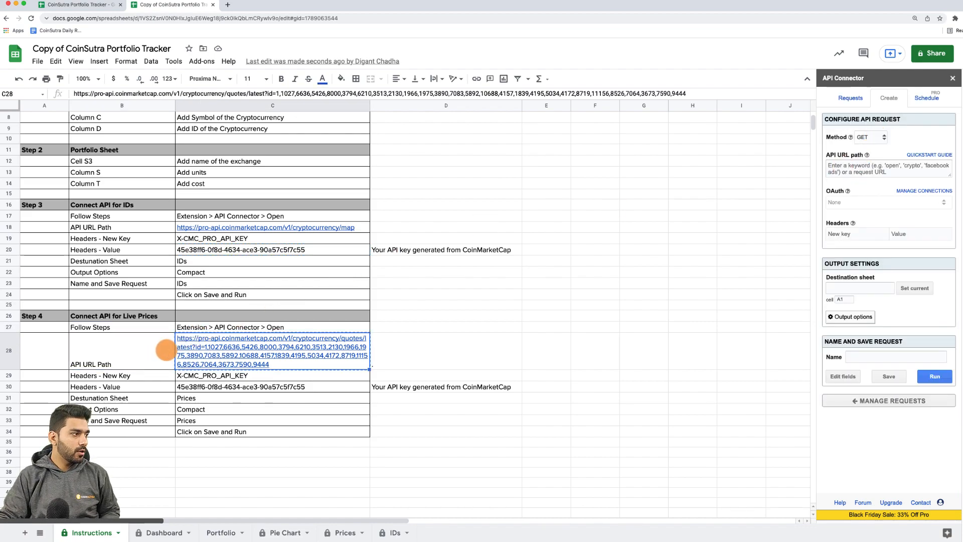
click(888, 172)
key(ctrl+v)
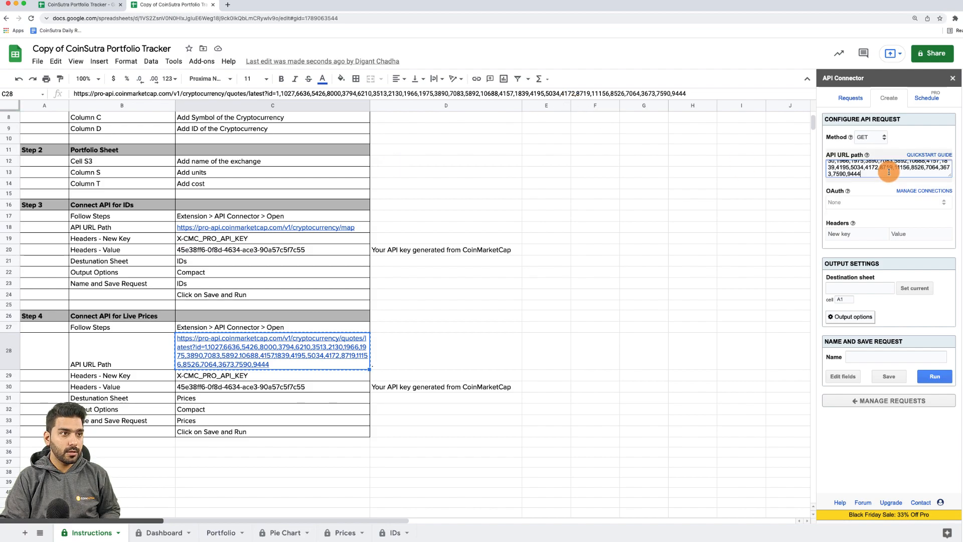
Step: Copy X-CMC_PRO_API_KEY into the request's header key and paste the CoinMarketCap API key as its value
click(267, 375)
key(ctrl+c)
click(844, 233)
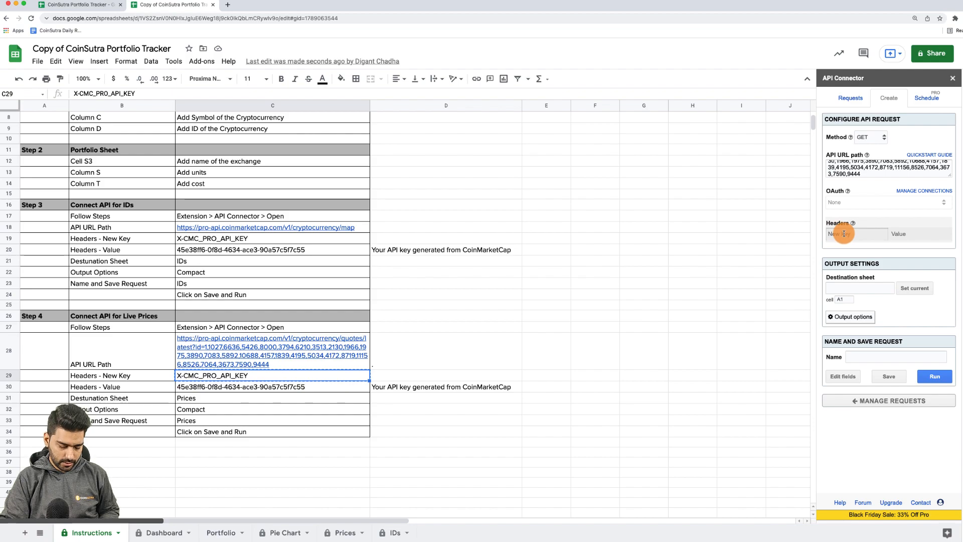
key(ctrl+v)
click(297, 388)
key(ctrl+c)
click(932, 236)
key(ctrl+v)
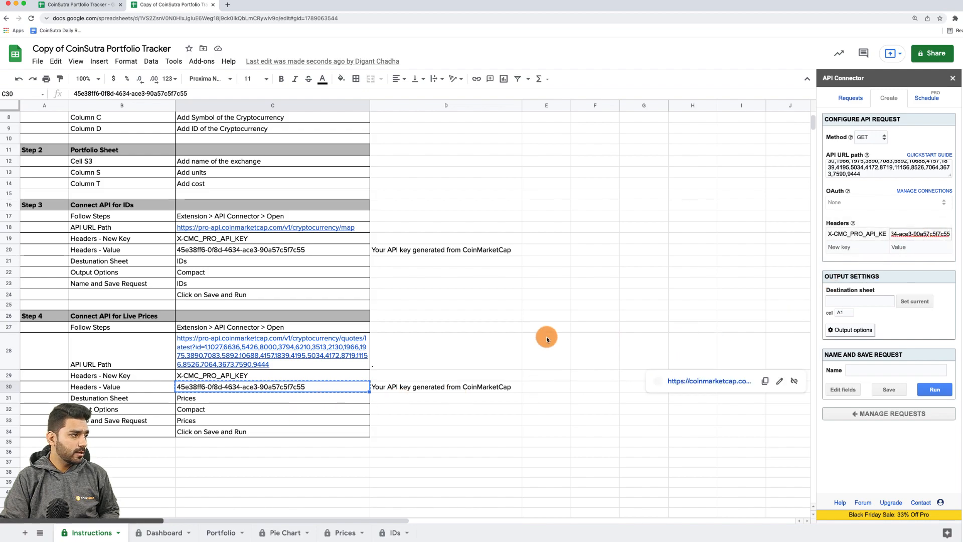
Step: Set the Prices sheet as the request's destination, starting at A1, and choose the compact report style
click(346, 533)
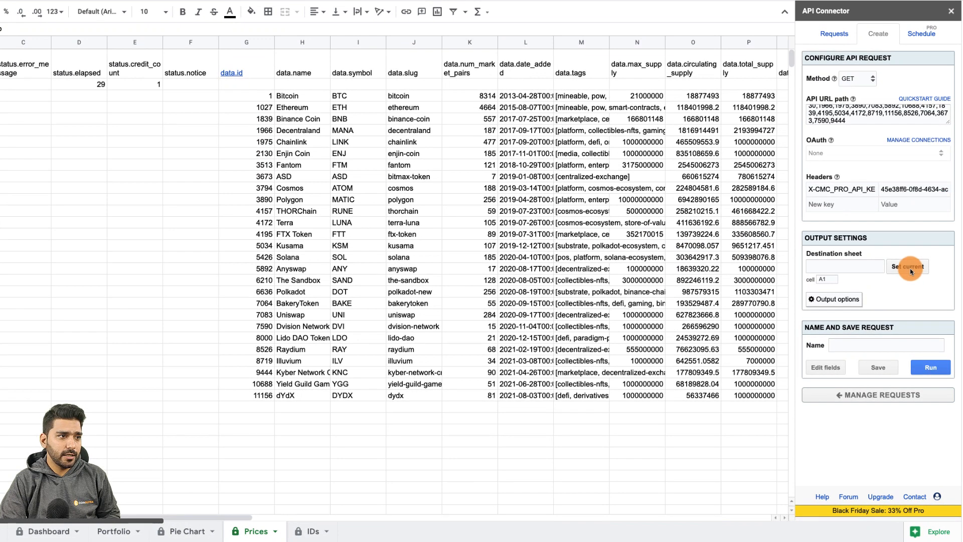
click(848, 299)
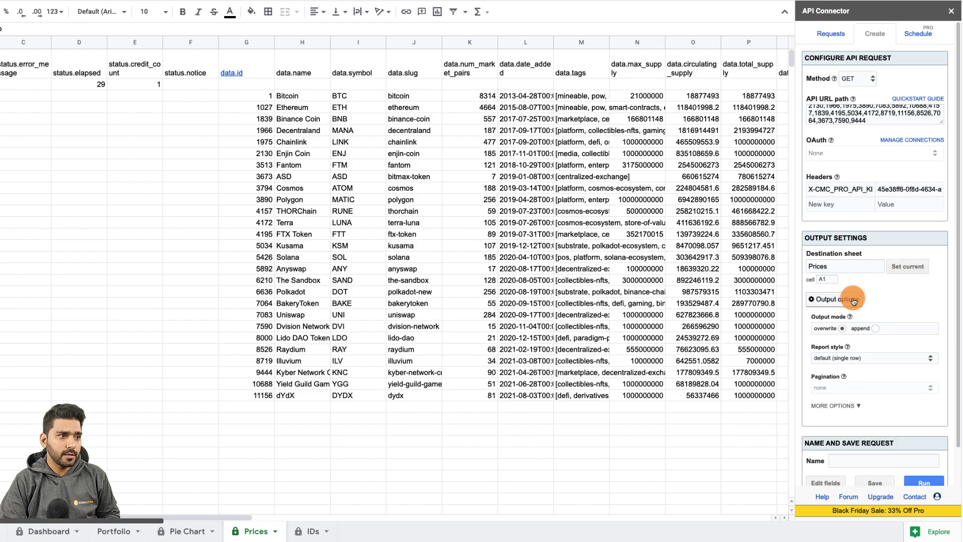
click(850, 357)
click(850, 376)
scroll(848, 379, down, 2)
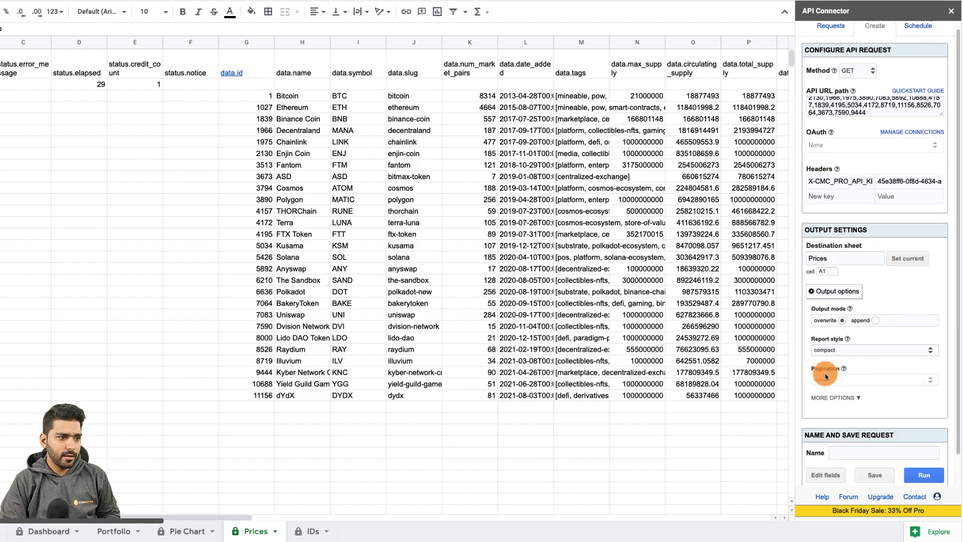
Step: Name the API request "Prices" and save it
click(839, 417)
text(Prices)
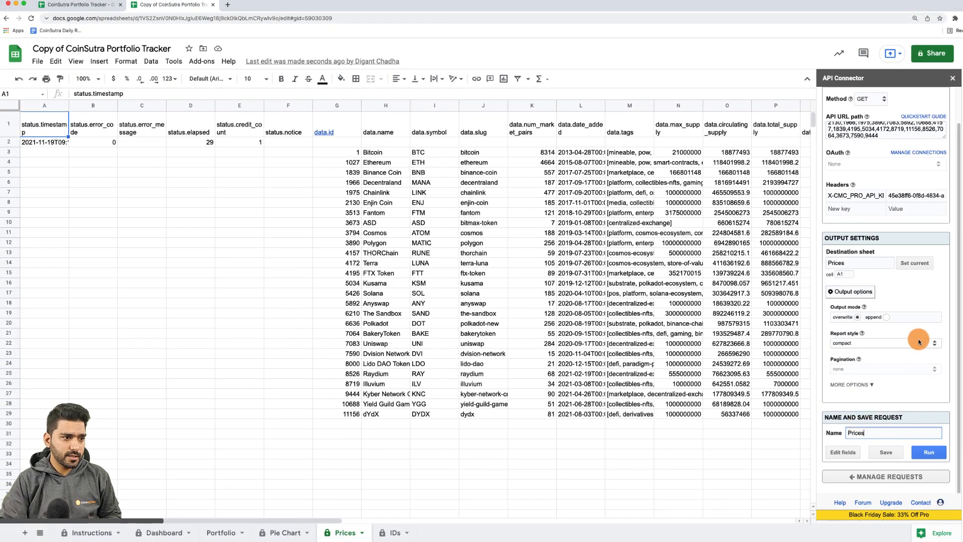
click(885, 452)
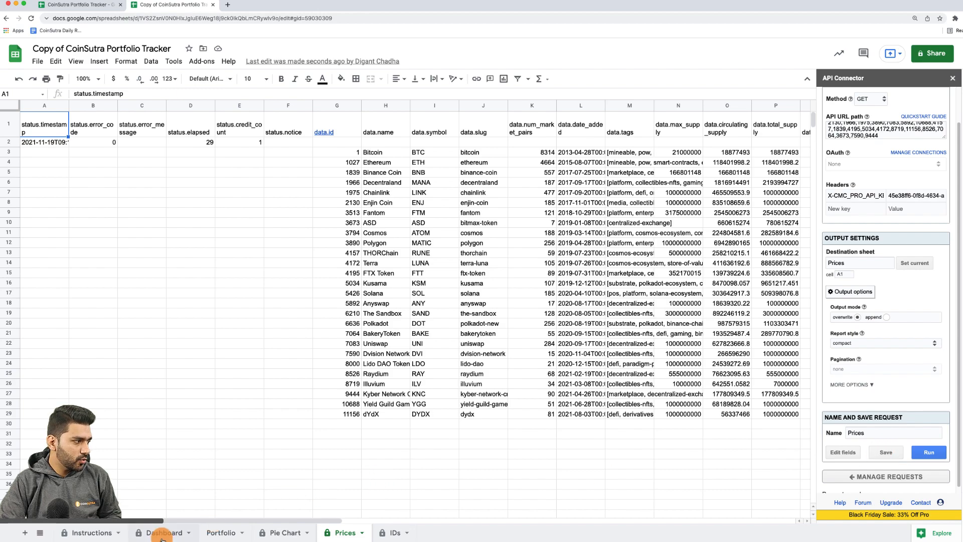
Step: Open the Portfolio sheet at its token price columns and run the Prices request
click(219, 534)
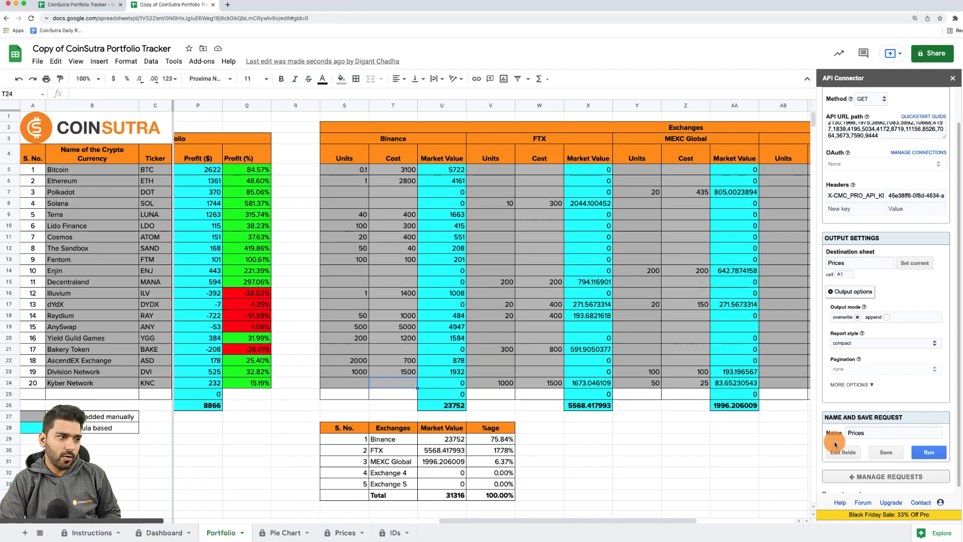
drag(520, 520, 244, 506)
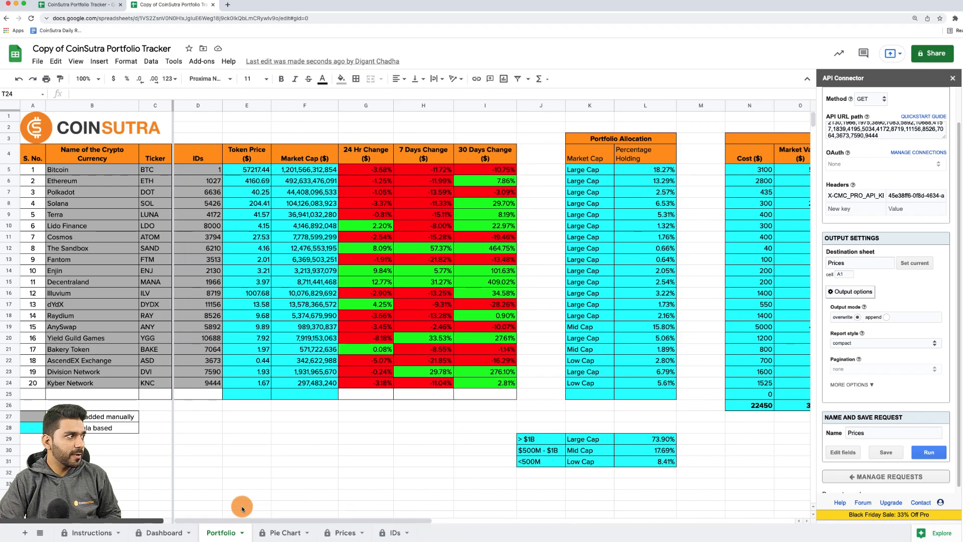
click(922, 452)
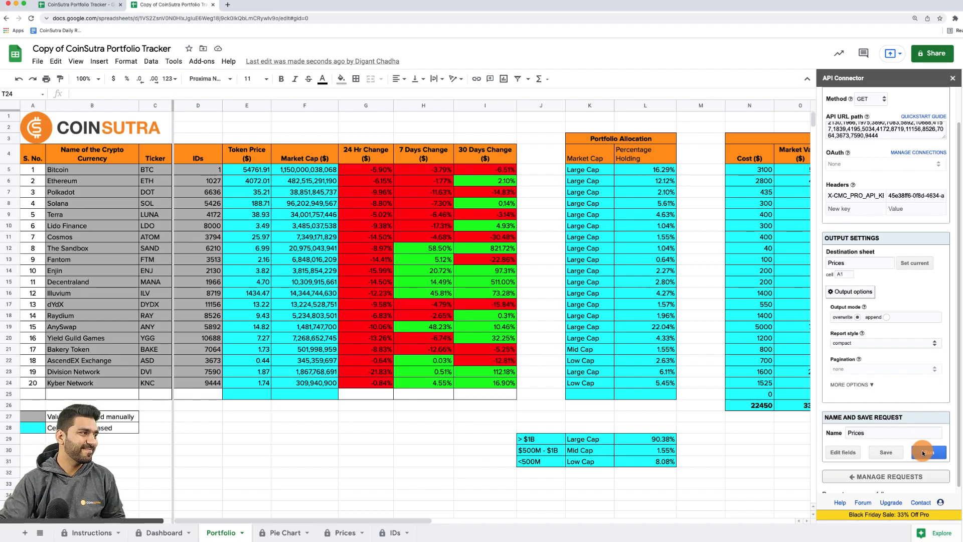
Step: Close the API Connector and refresh all saved API requests at once
click(953, 78)
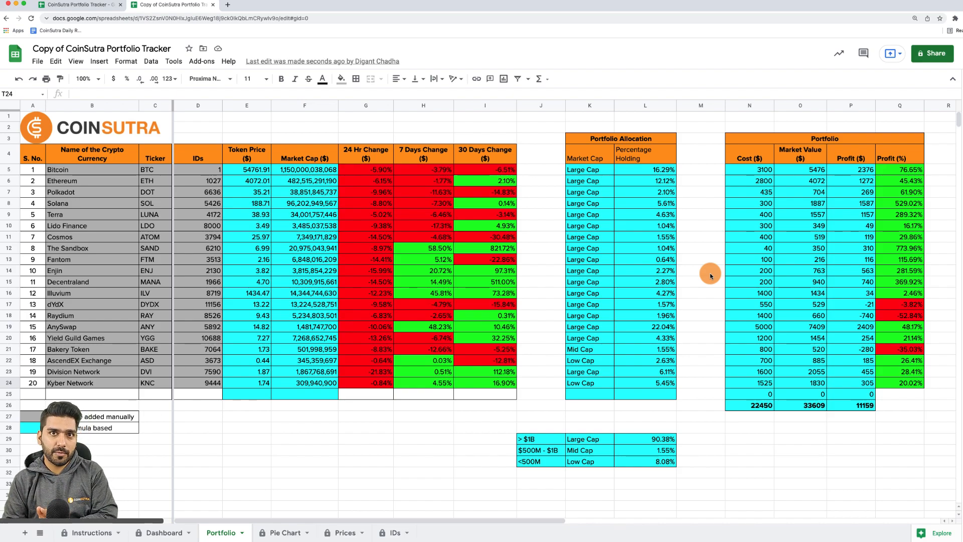
click(202, 61)
mouse_move(215, 101)
click(351, 134)
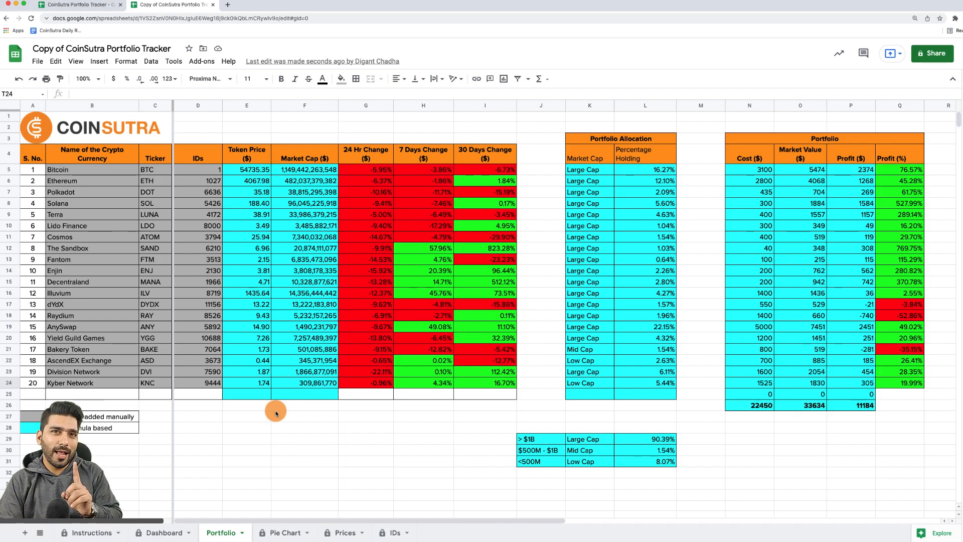
Step: Replace Kyber Network in row 24 with "Somnium Space" and clear that row's ticker and ID
click(127, 385)
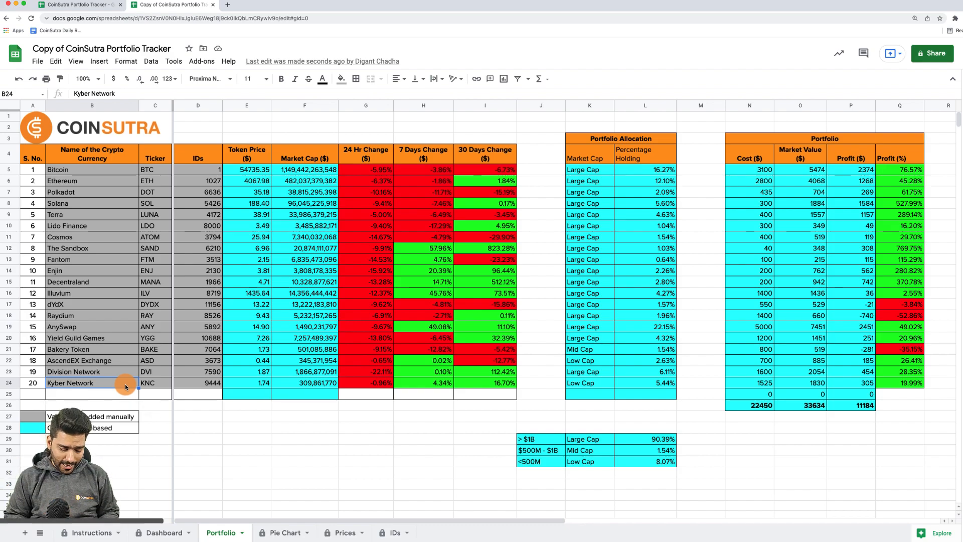
text(Somnium )
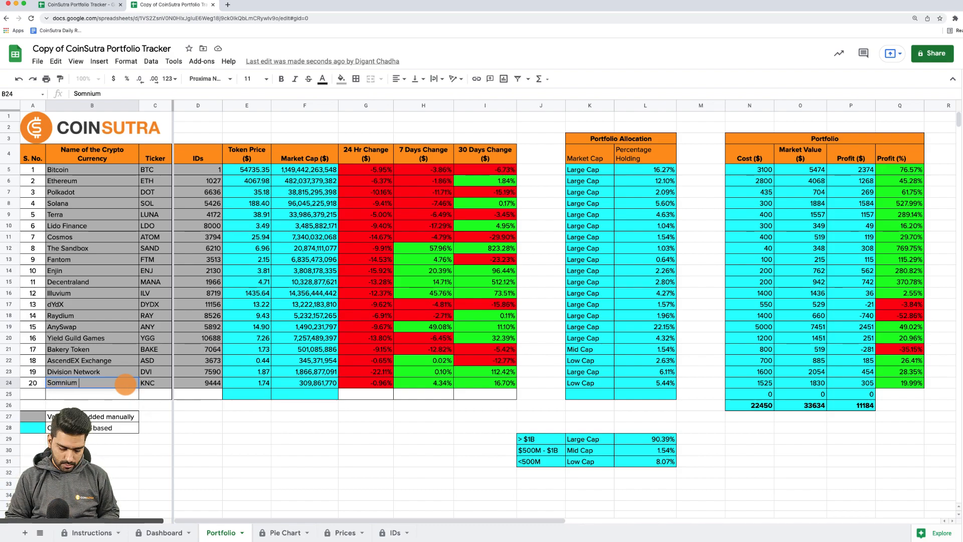
text(Space)
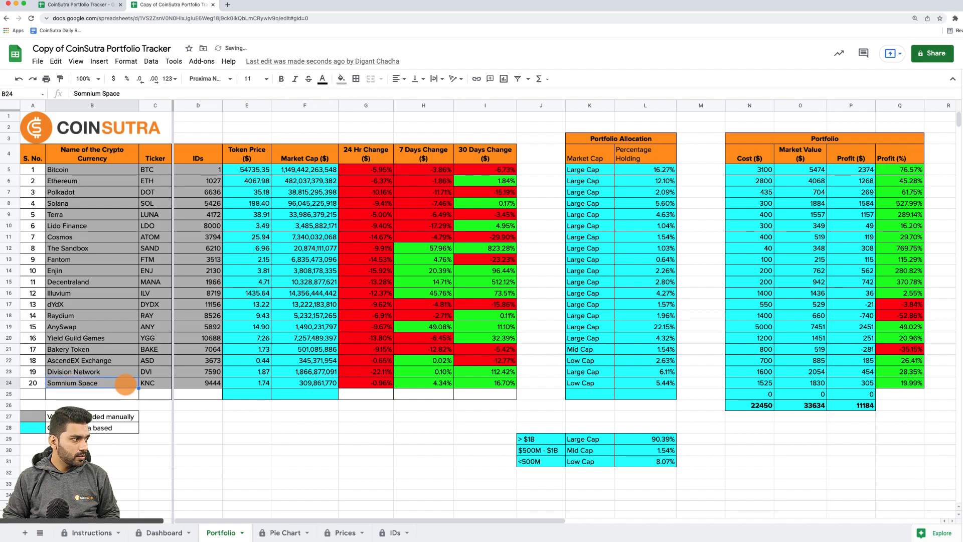
key(Tab)
key(shift+Right)
key(Delete)
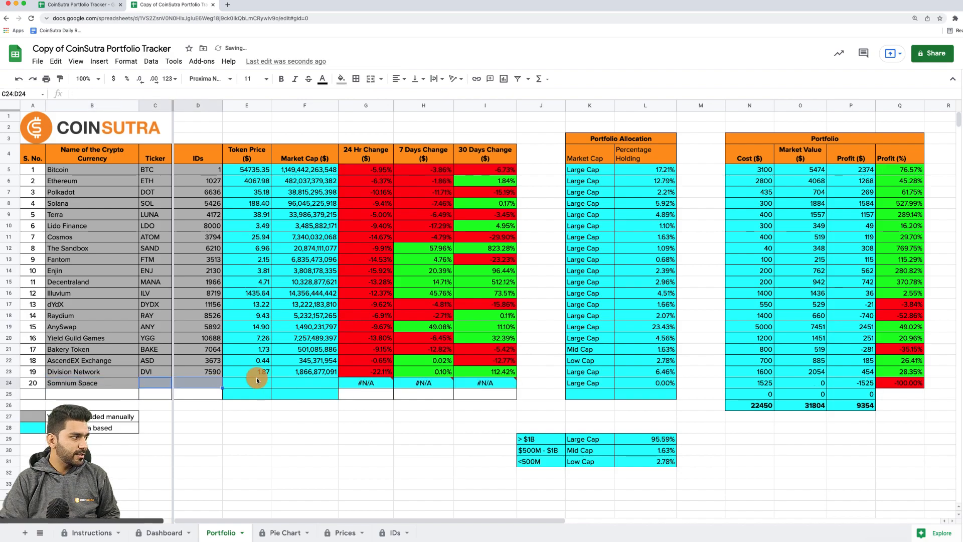
Step: Enter CUBE as the ticker for Somnium Space and move to its ID cell
click(148, 385)
text(CUBE)
key(Return)
key(Up)
key(Right)
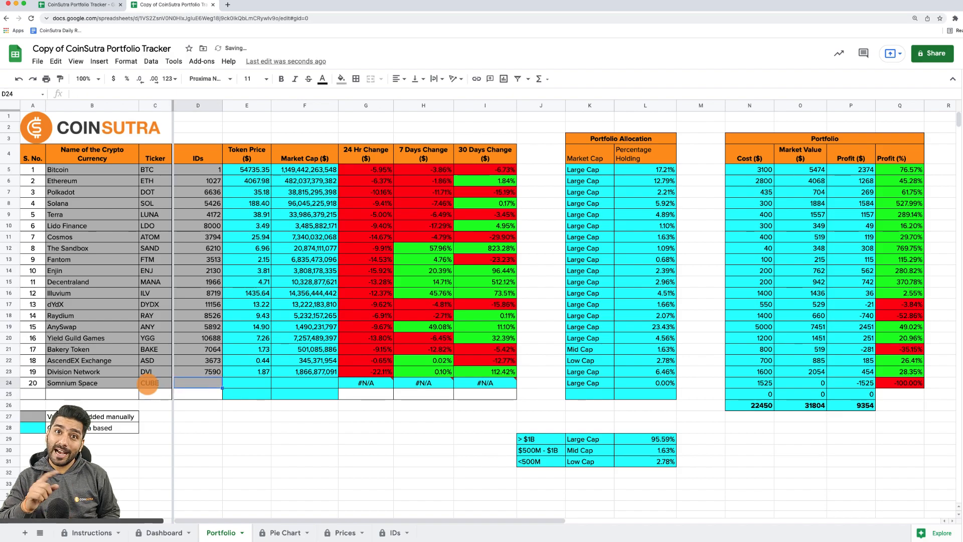
Step: Search the IDs sheet for "somnium space" and select the matching coin's ID cell
click(387, 533)
key(super+f)
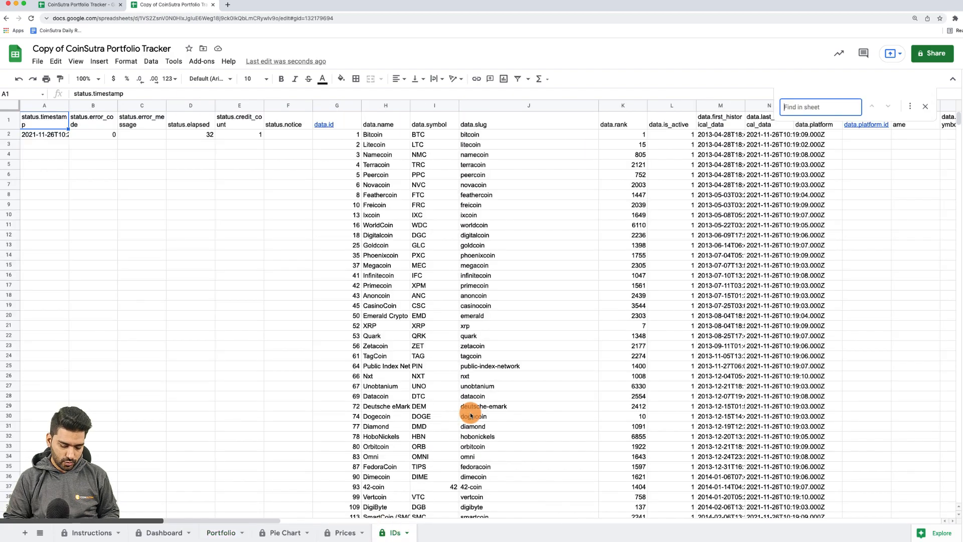
text(som)
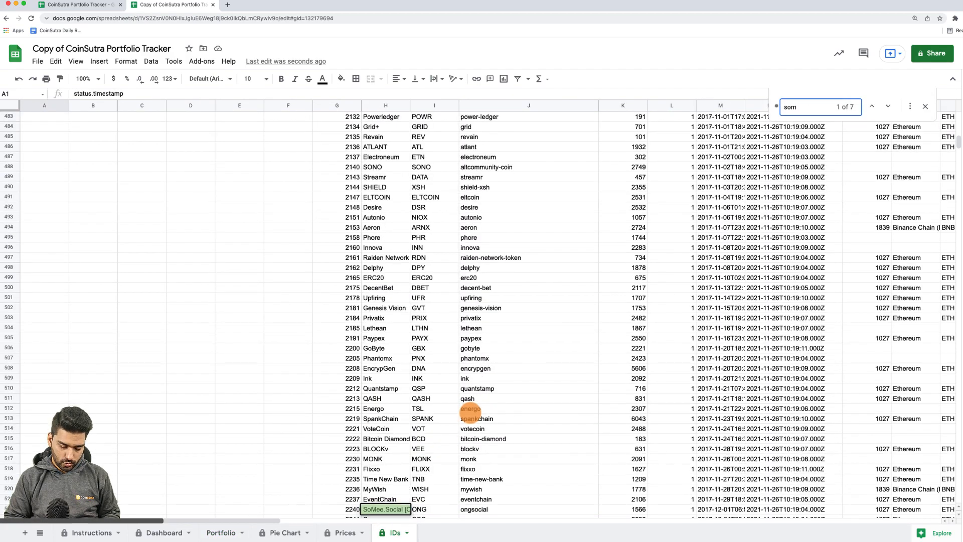
text(nium space)
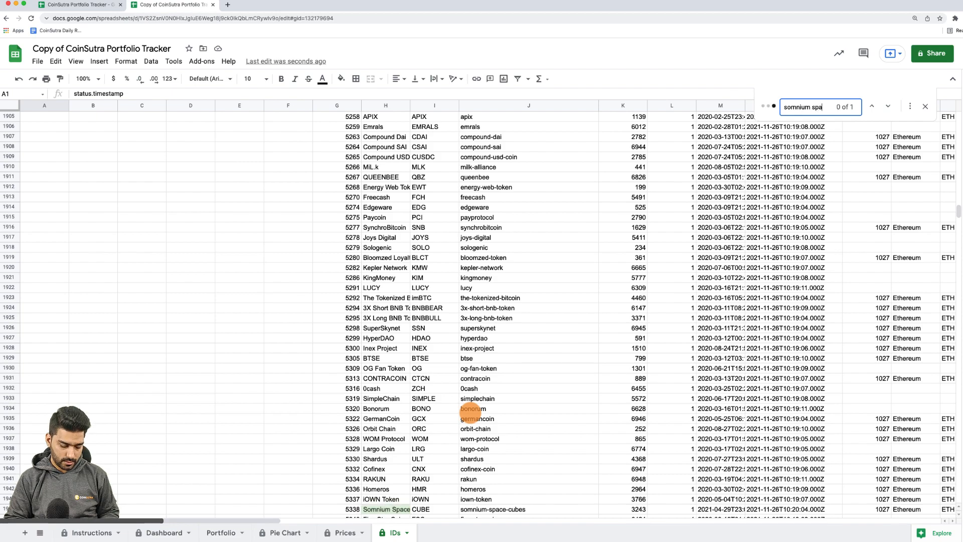
click(340, 509)
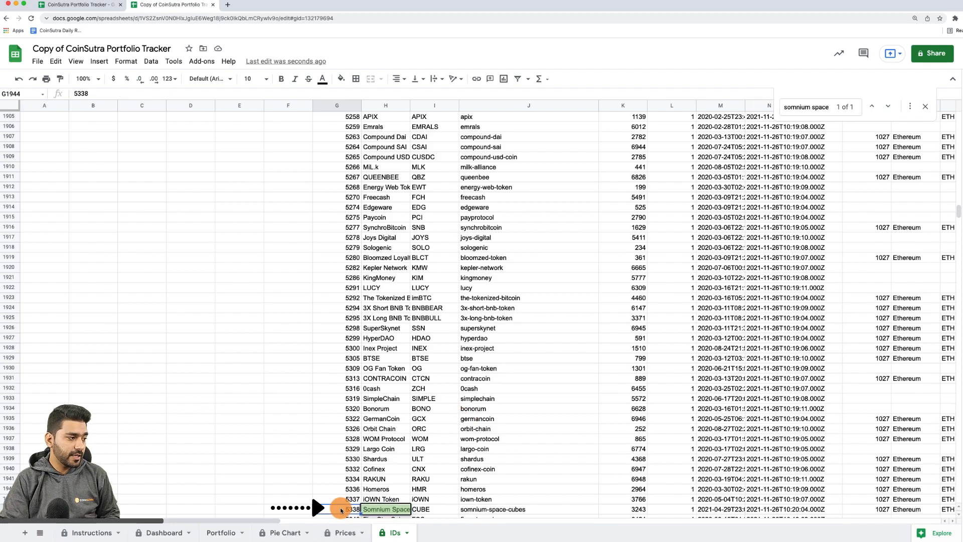
Step: Return to the Portfolio sheet and enter 5338 as the ID for Somnium Space
click(221, 532)
text(533)
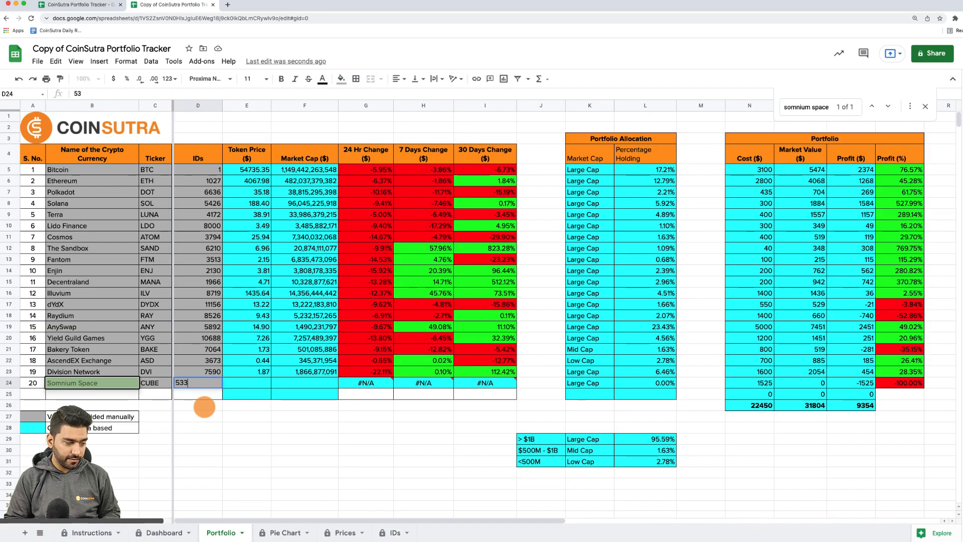
text(8)
key(Return)
key(Up)
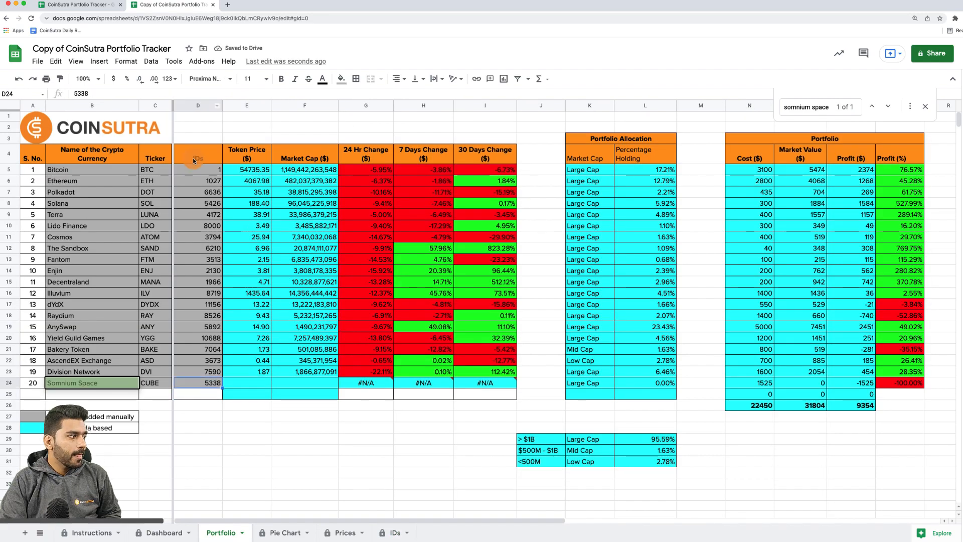
Step: Open the API Connector and open the saved Prices request for editing
click(202, 61)
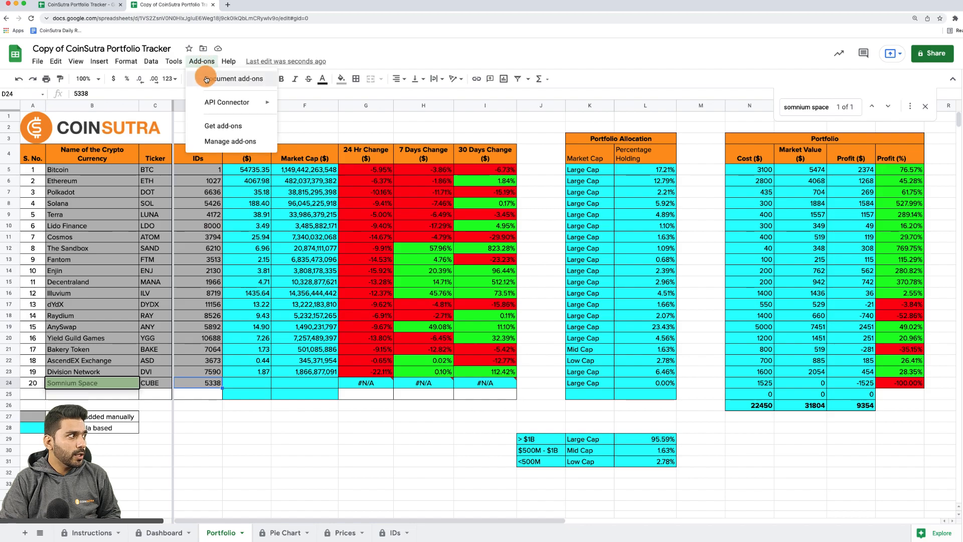
mouse_move(220, 102)
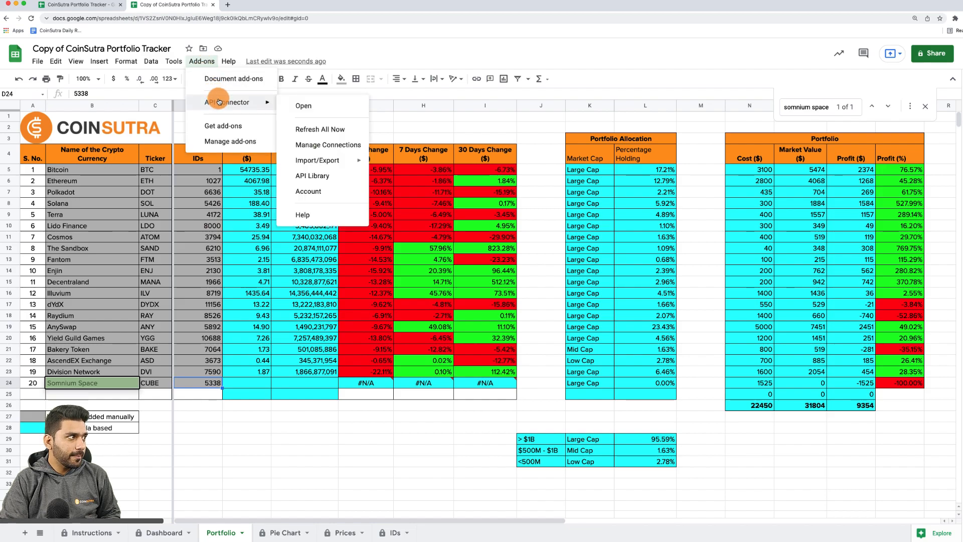
click(303, 115)
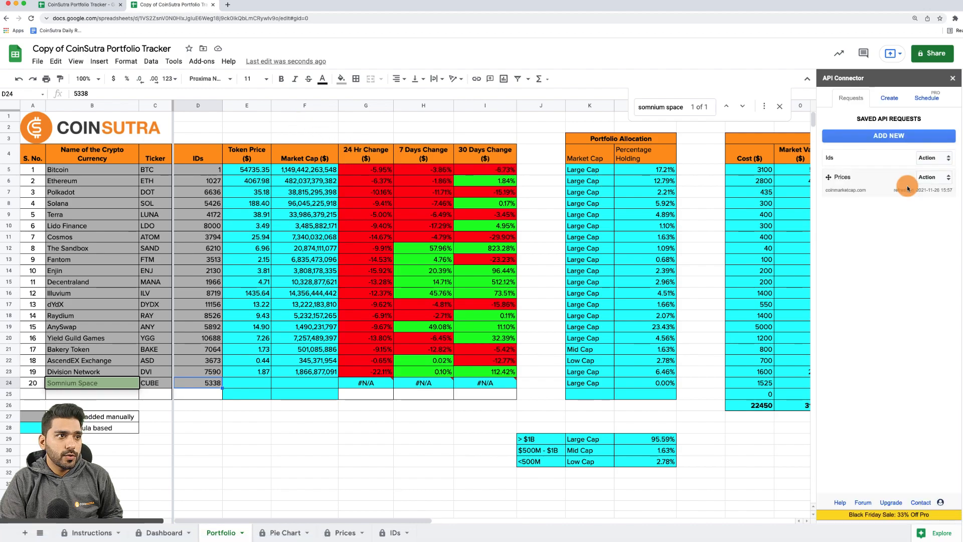
click(946, 183)
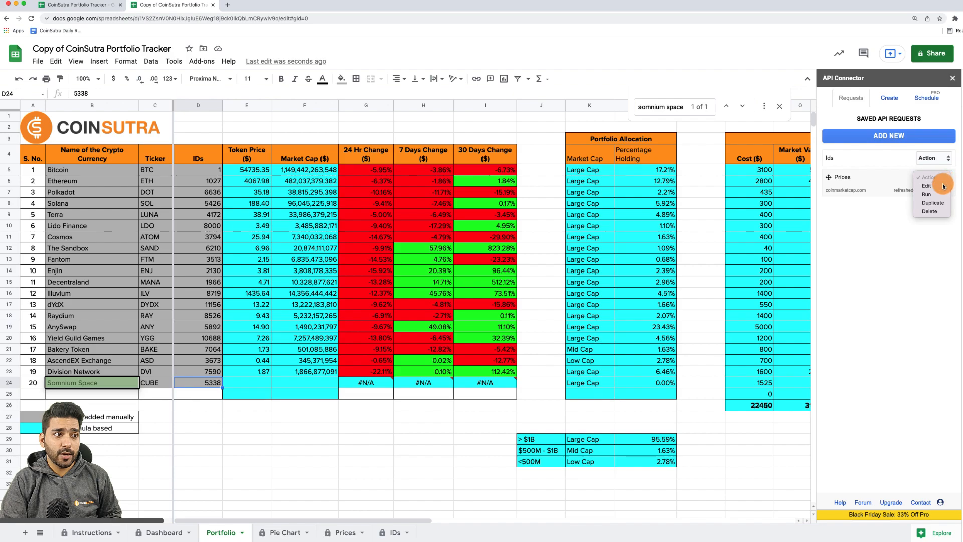
click(943, 186)
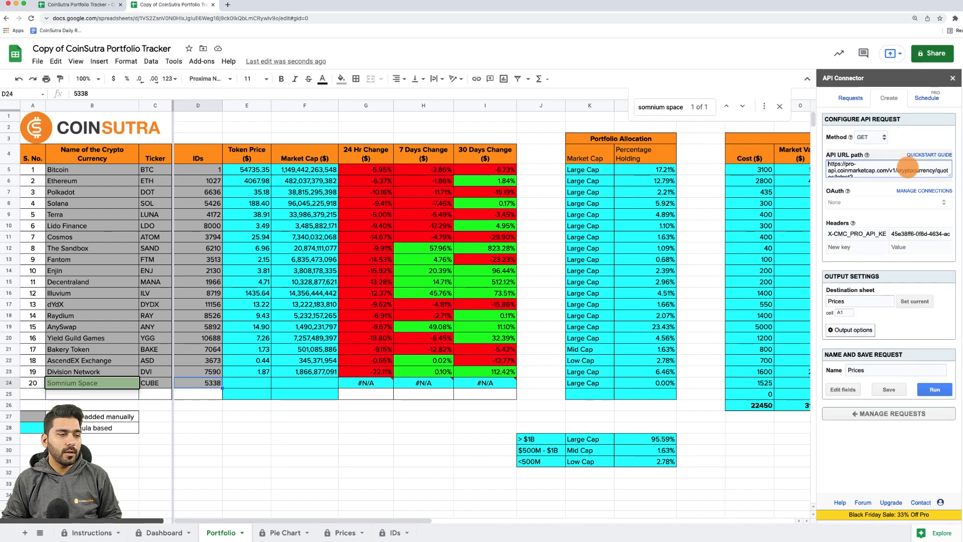
Step: Examine the list of coin IDs in the Prices request's API URL path
key(Down)
key(Down)
key(Down)
key(Down)
key(shift+Down)
key(shift+Down)
key(shift+Down)
key(shift+End)
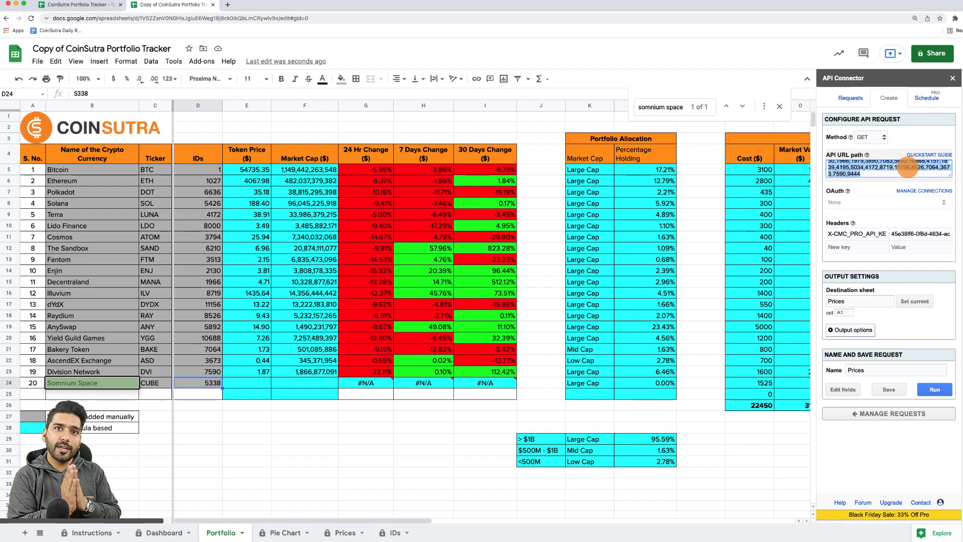
Step: Append ",5338" to the end of the API URL path, then save and run the Prices request
click(908, 168)
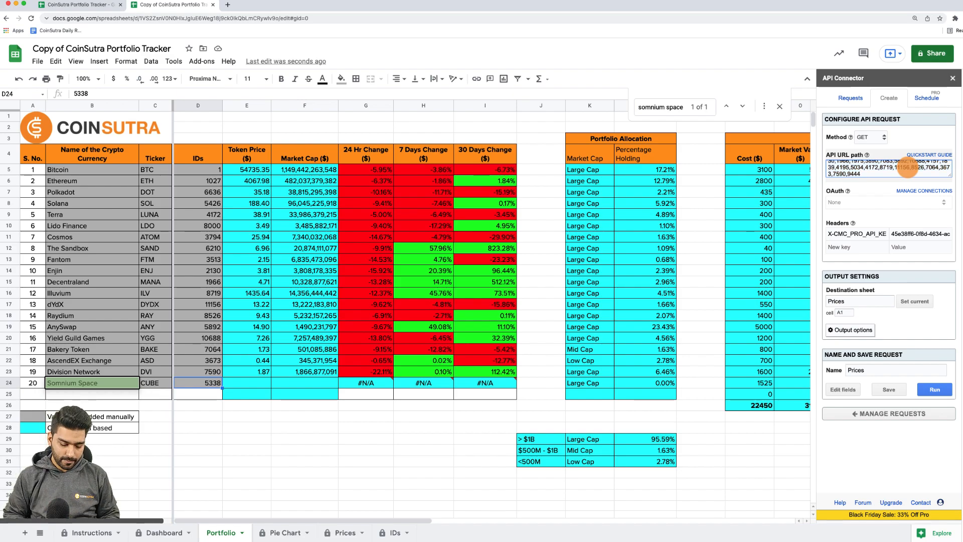
text(5338)
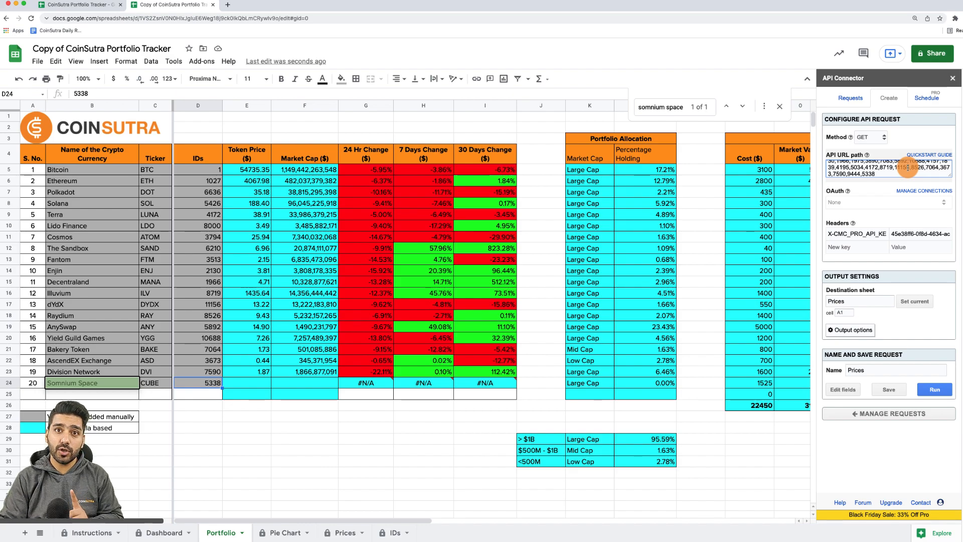
click(889, 387)
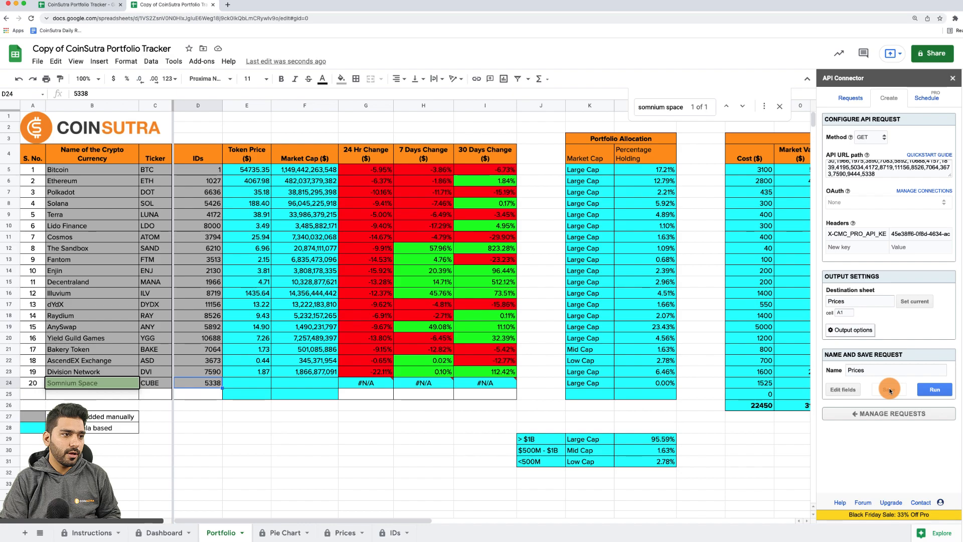
click(929, 390)
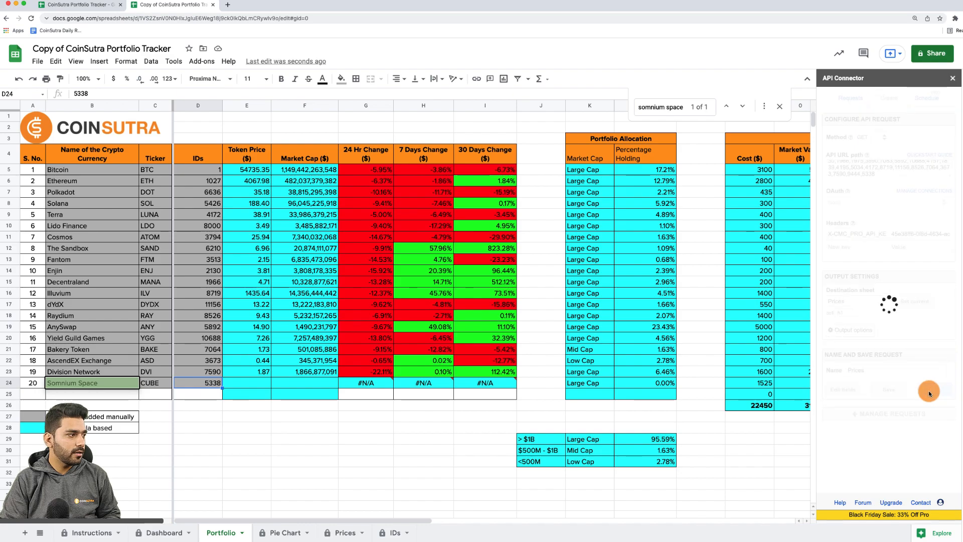